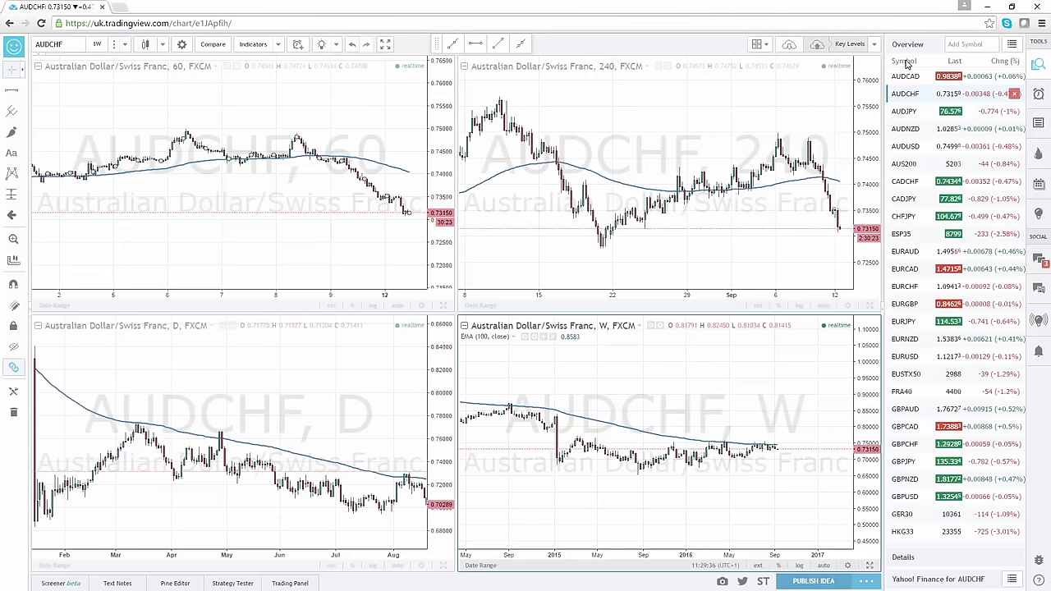
# Load AUDCAD from the watchlist, maximize its weekly chart and compress the price scale.
pyautogui.click(905, 61)
pyautogui.click(906, 61)
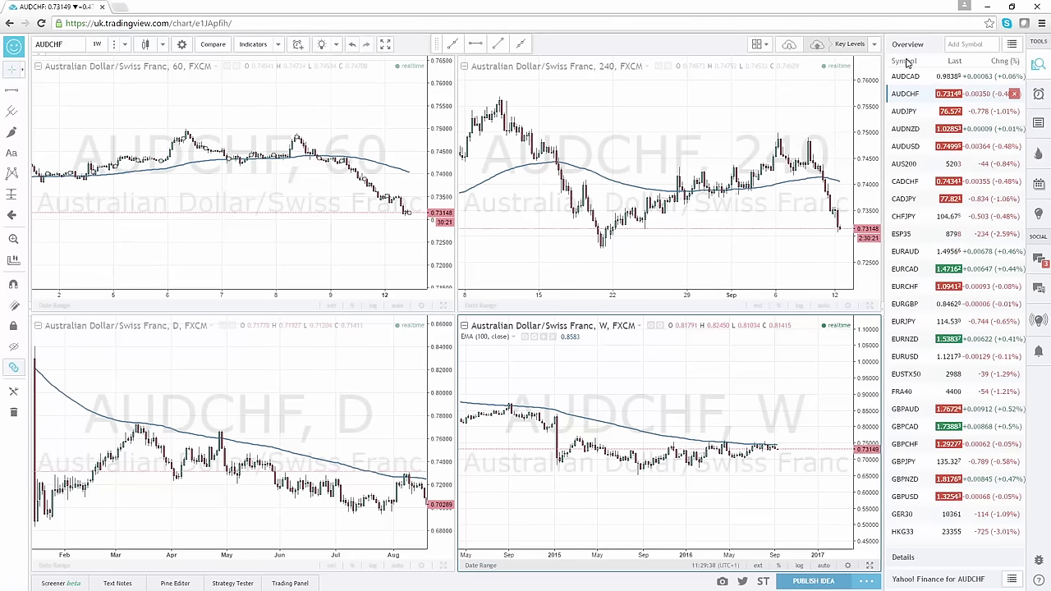
pyautogui.click(906, 76)
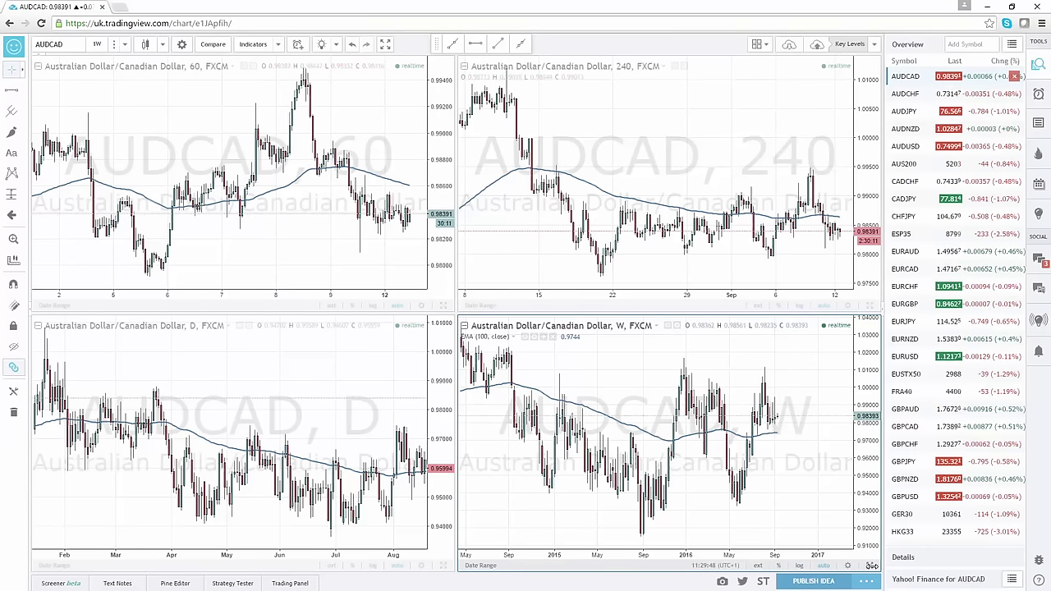
pyautogui.click(871, 567)
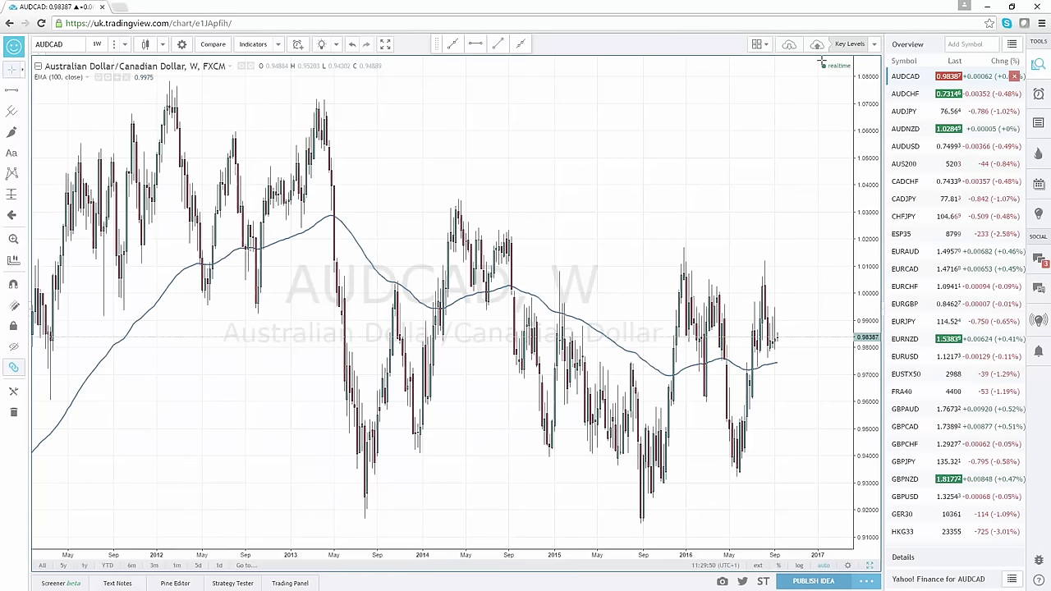
pyautogui.moveTo(859, 296); pyautogui.dragTo(856, 395)
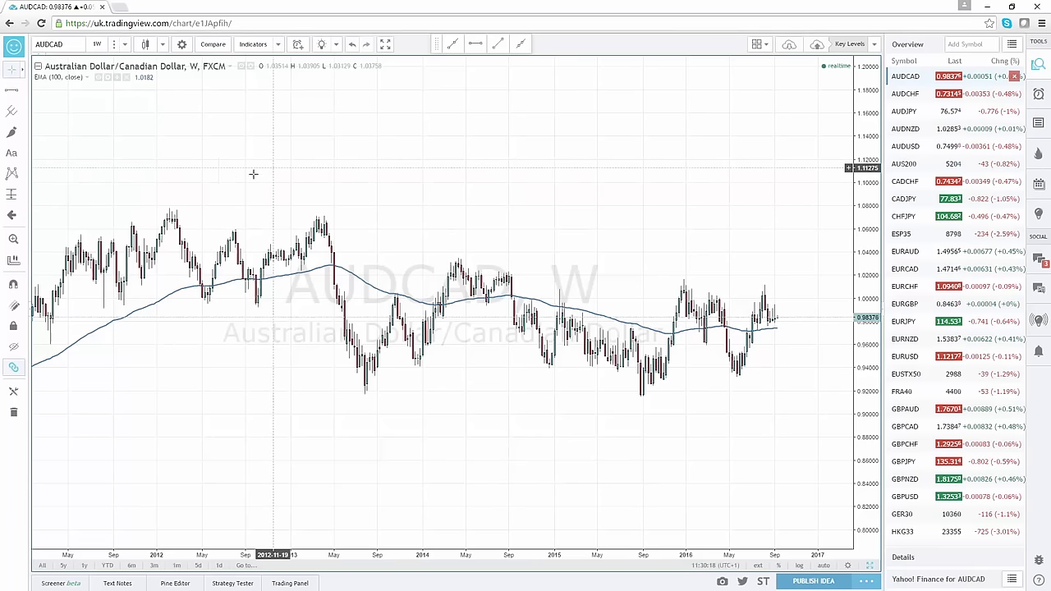
# Draw horizontal lines on the weekly chart at about 1.0745, along the 2012–2013 highs, and at about 0.9927.
pyautogui.click(12, 94)
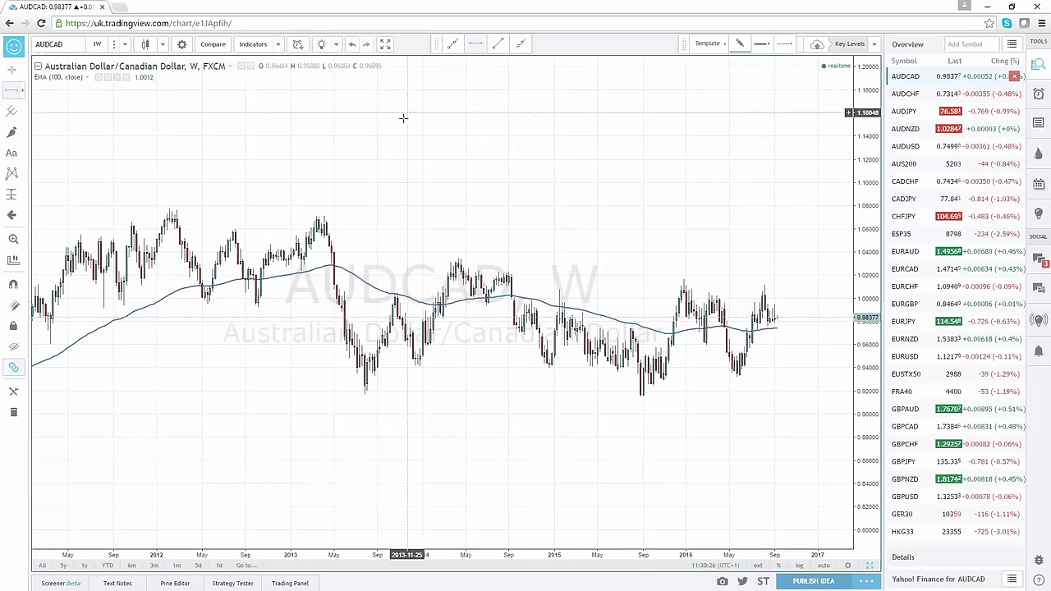
pyautogui.click(332, 210)
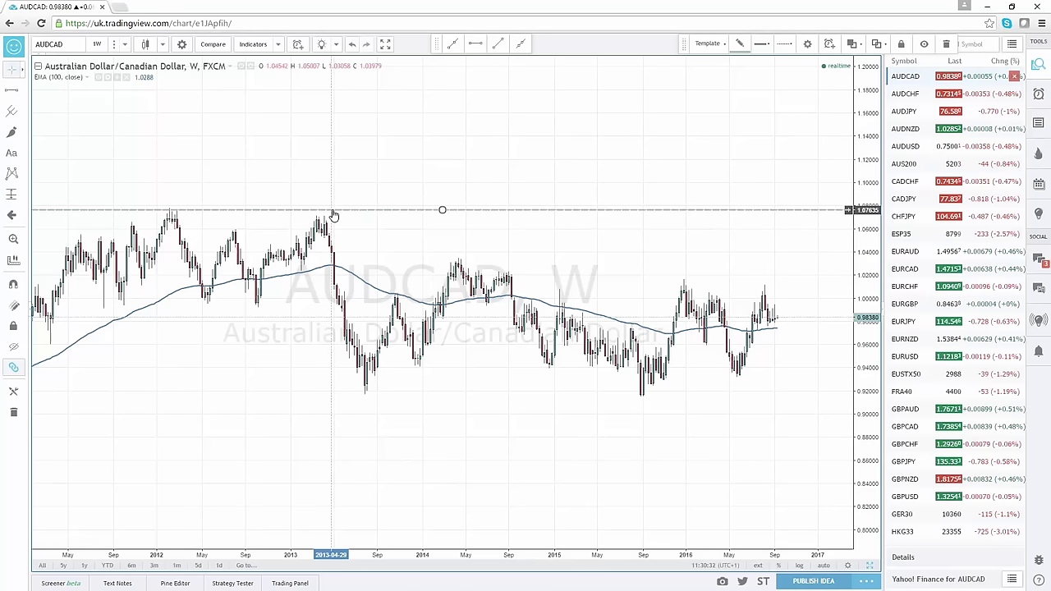
pyautogui.moveTo(332, 211); pyautogui.dragTo(327, 215)
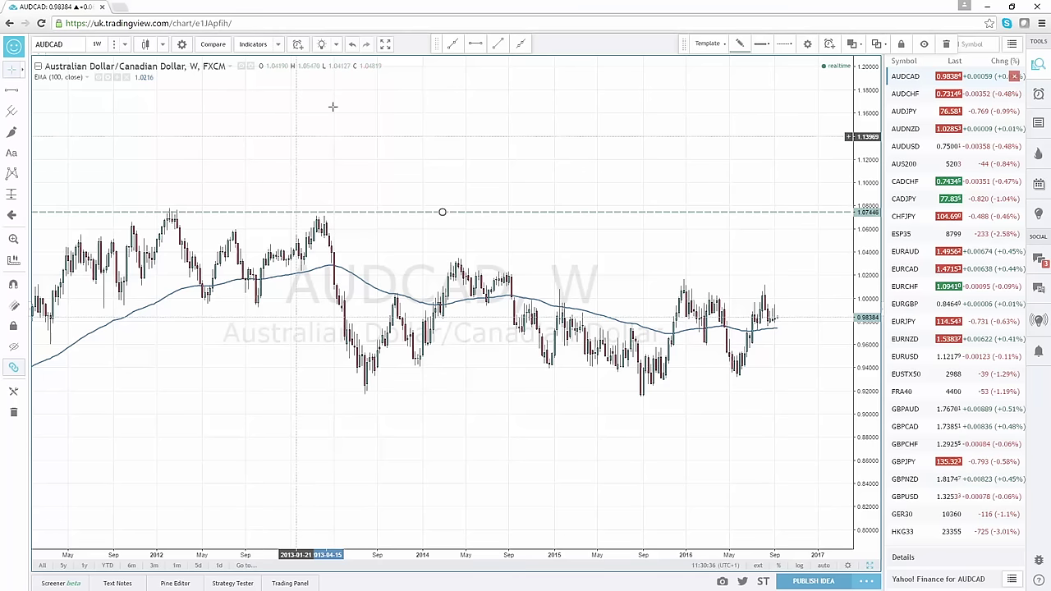
pyautogui.click(475, 42)
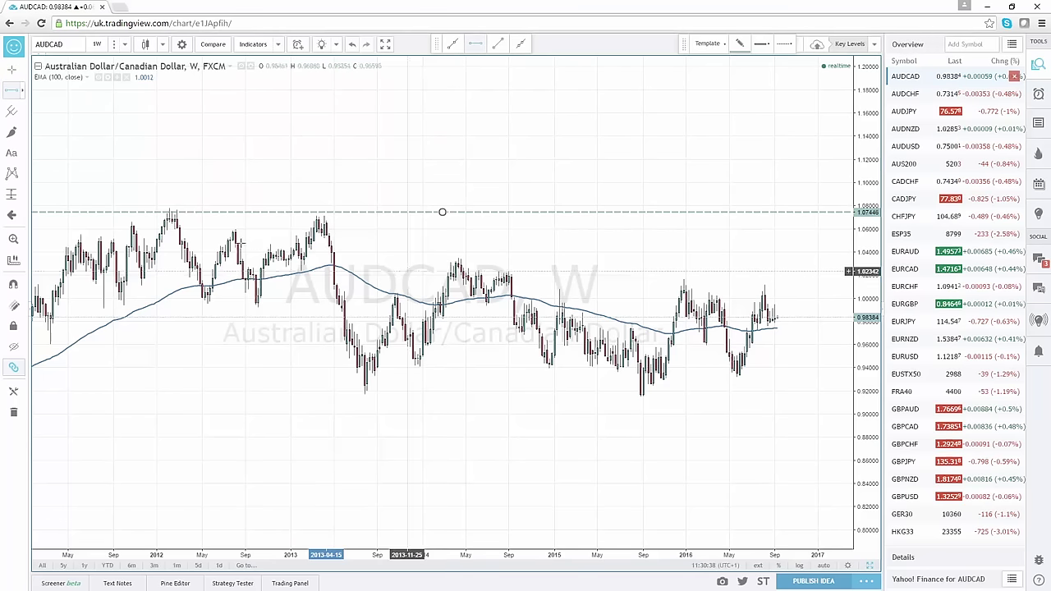
pyautogui.click(234, 307)
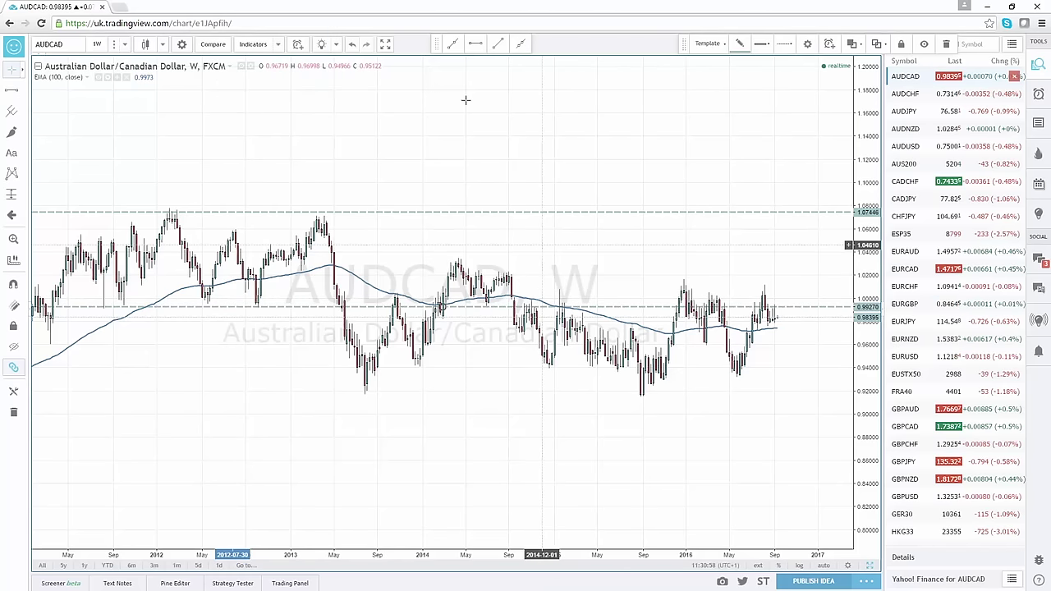
# Add horizontal lines on the weekly chart at about 1.0348, 0.9393 and 0.9166, along the 2014 high and the major lows.
pyautogui.click(475, 44)
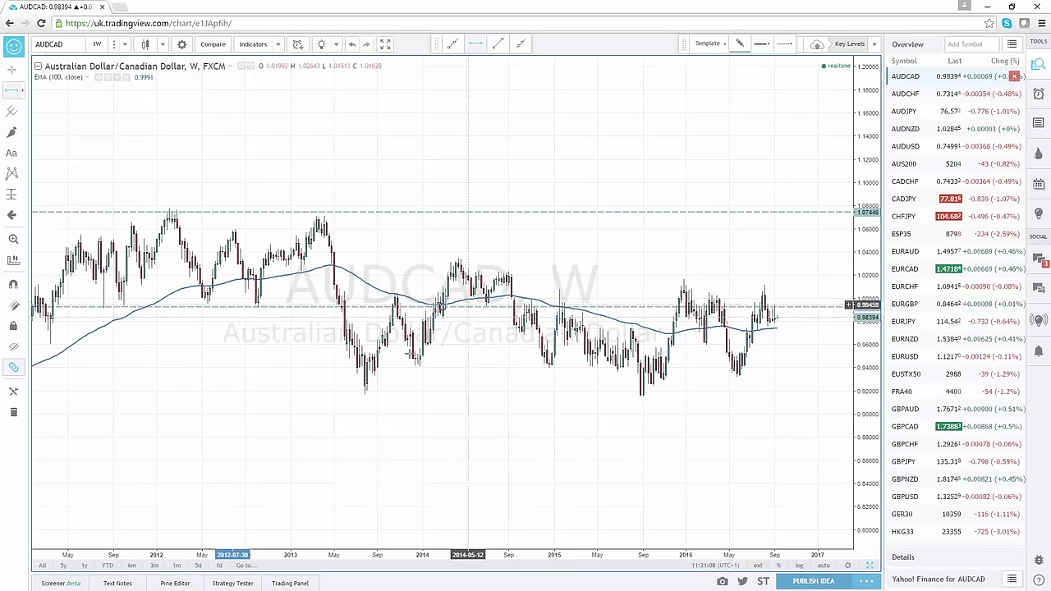
pyautogui.click(442, 259)
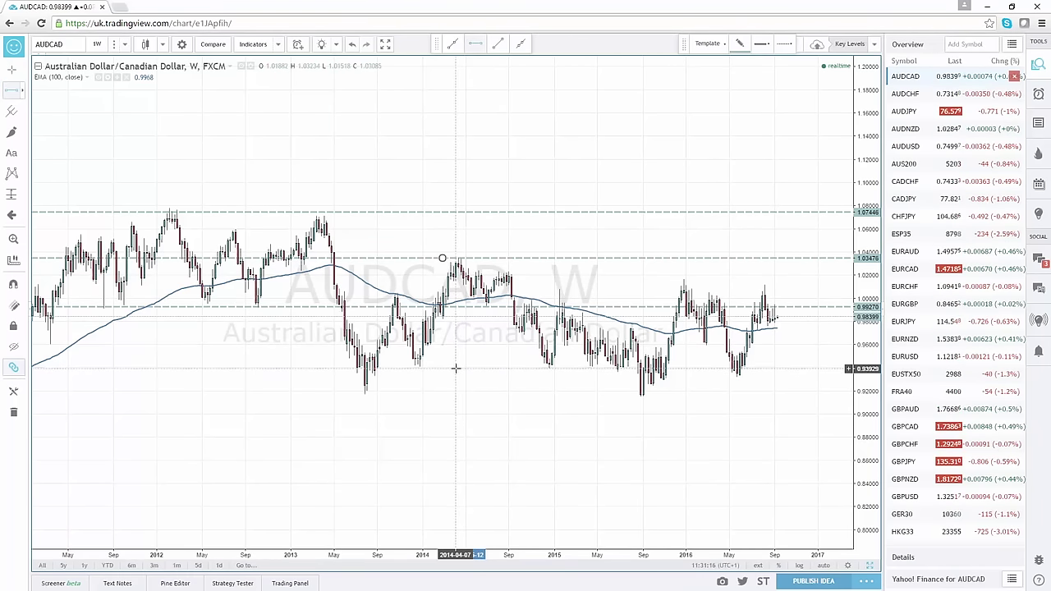
pyautogui.click(456, 369)
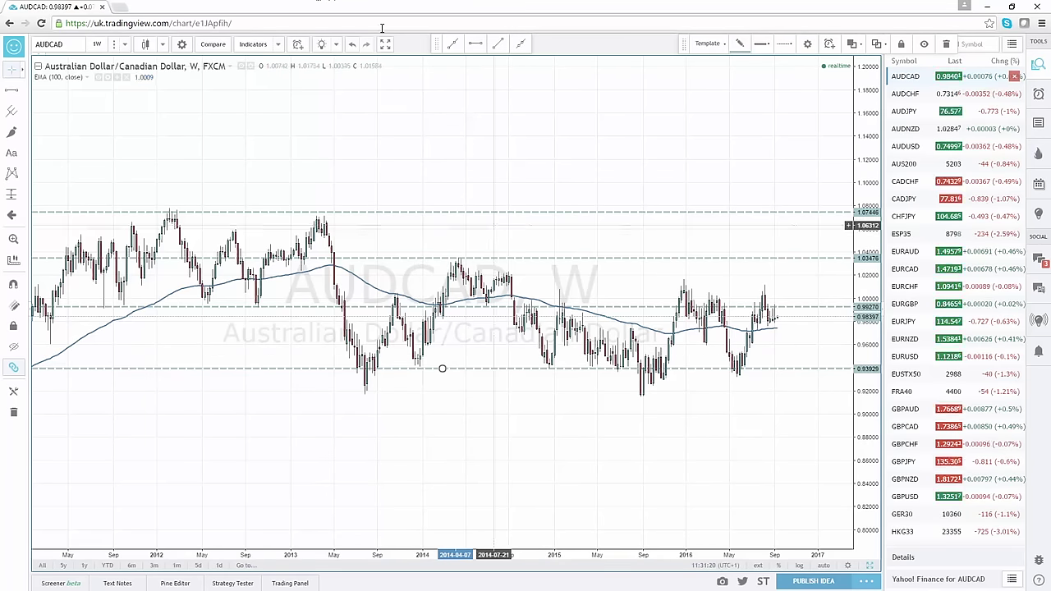
pyautogui.click(379, 396)
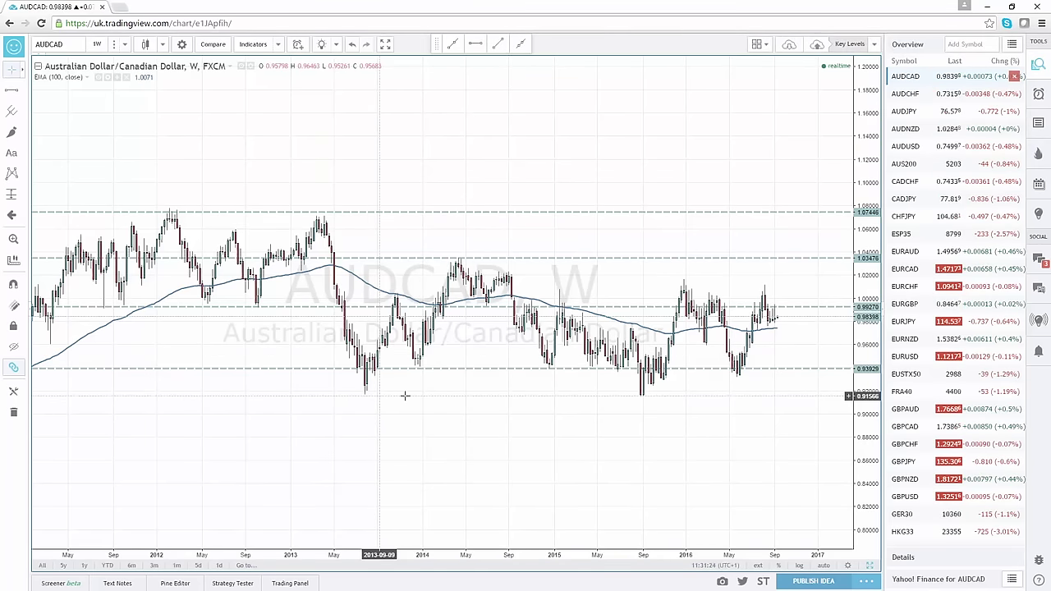
pyautogui.click(475, 43)
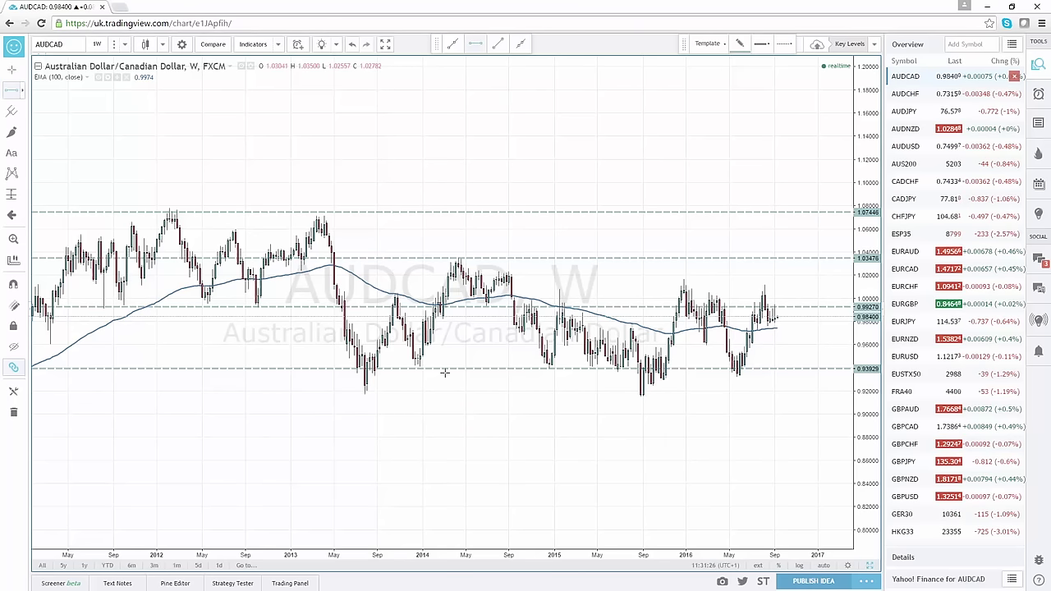
pyautogui.click(442, 395)
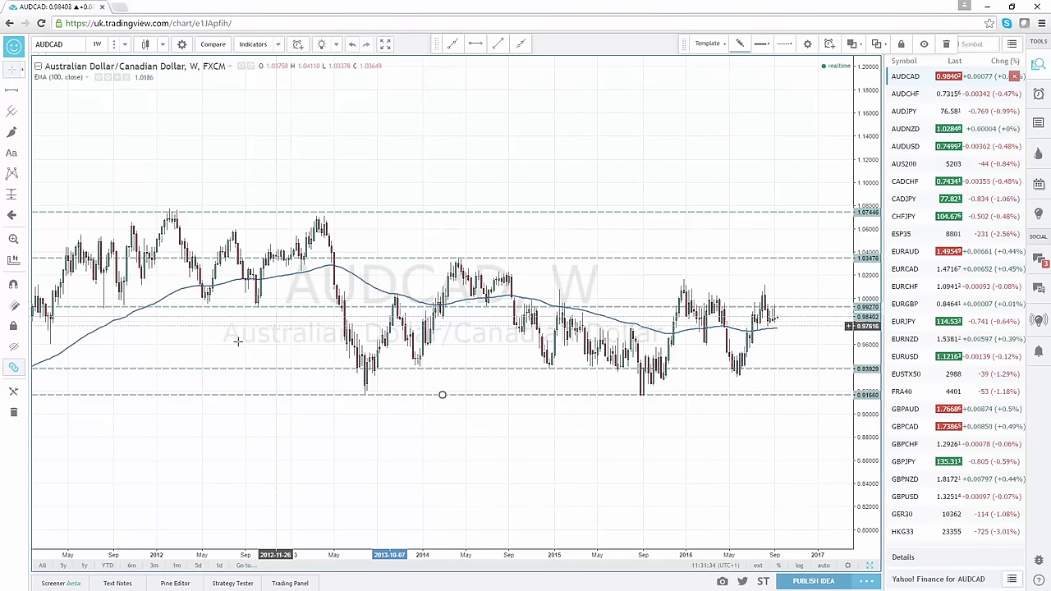
# Switch from the maximized weekly chart to the maximized daily AUDCAD chart and compress its price scale.
pyautogui.moveTo(293, 325); pyautogui.dragTo(347, 309)
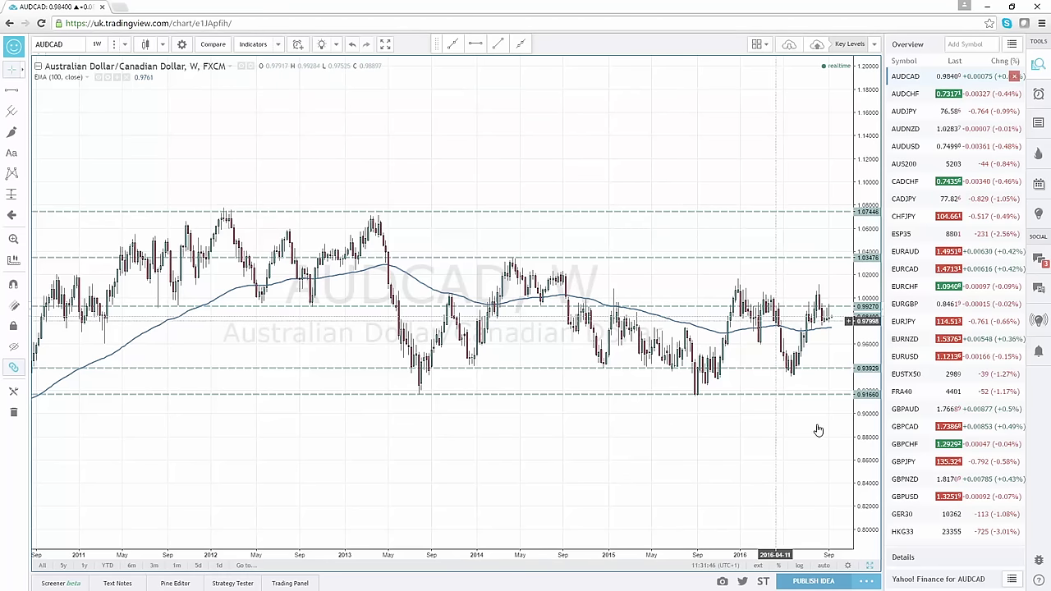
pyautogui.click(870, 567)
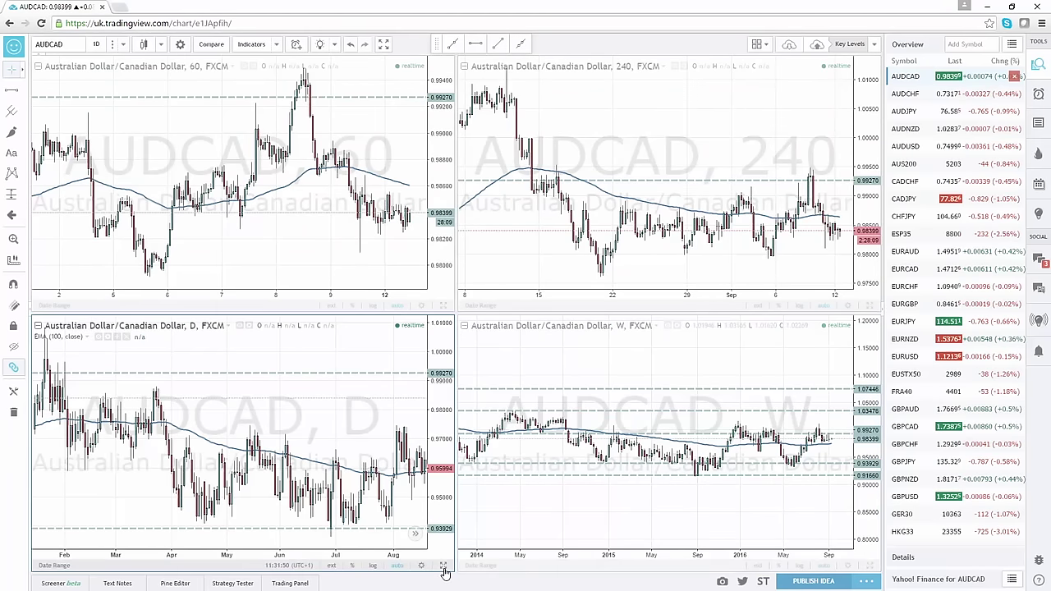
pyautogui.click(442, 567)
pyautogui.moveTo(850, 283); pyautogui.dragTo(837, 469)
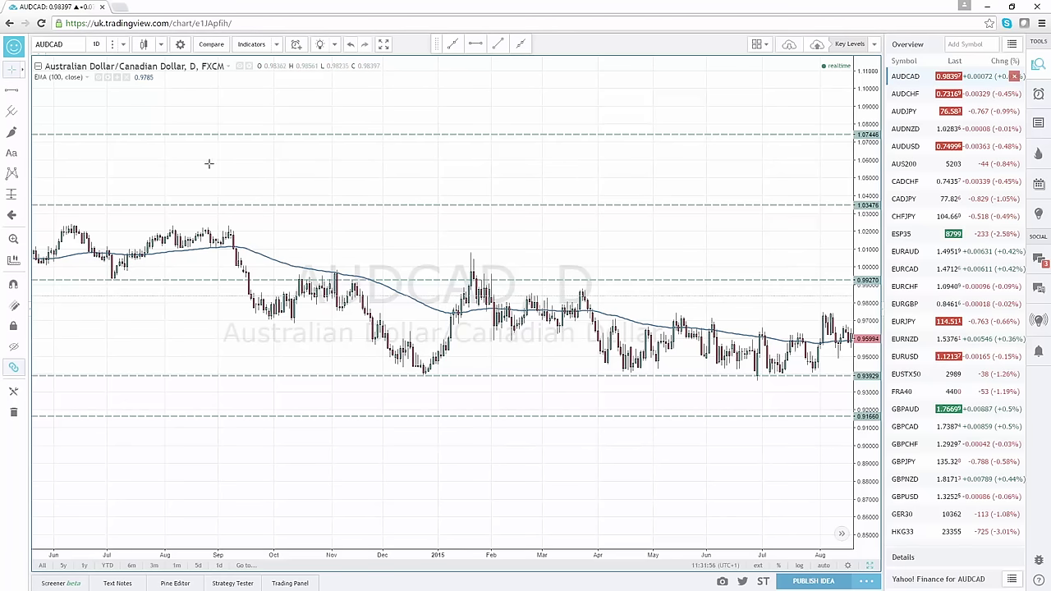
# Draw horizontal lines on the daily chart at about 1.0118, near the August 2016 high, and at about 0.9610.
pyautogui.moveTo(298, 165); pyautogui.dragTo(330, 160)
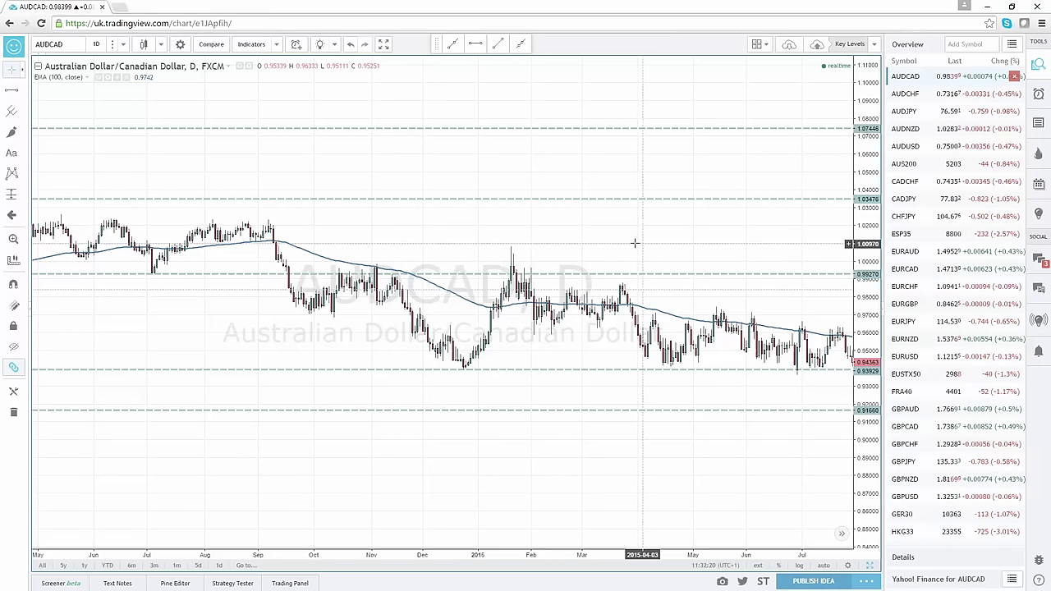
pyautogui.moveTo(462, 253); pyautogui.dragTo(208, 241)
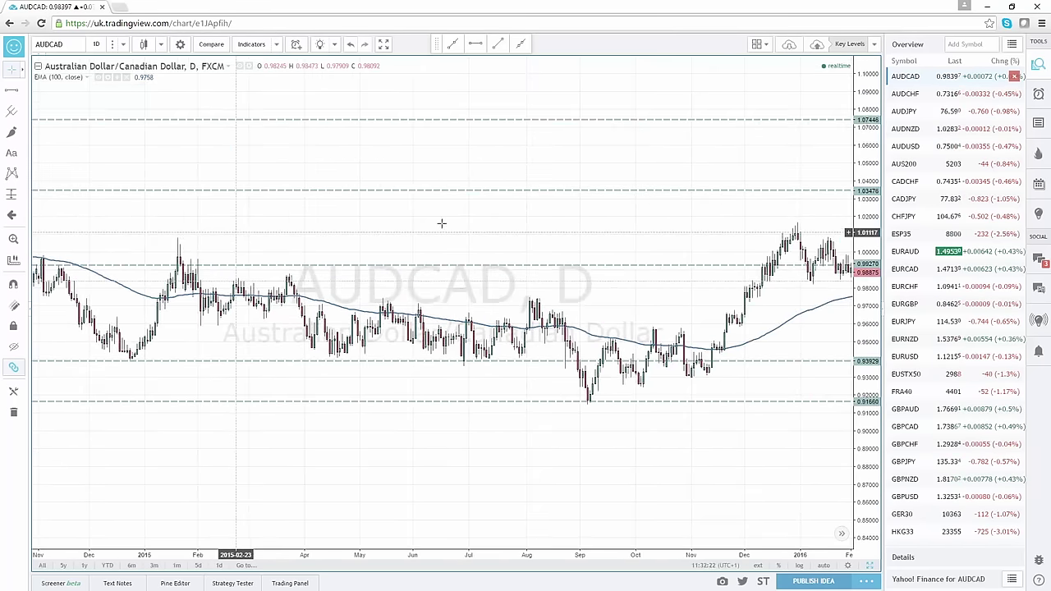
pyautogui.moveTo(452, 216); pyautogui.dragTo(329, 218)
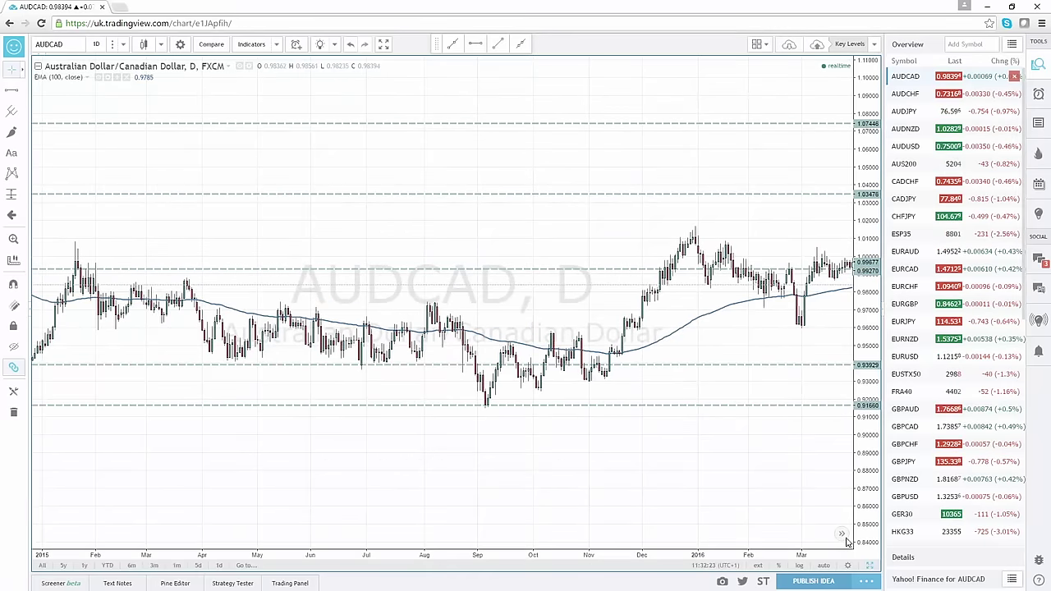
pyautogui.click(841, 535)
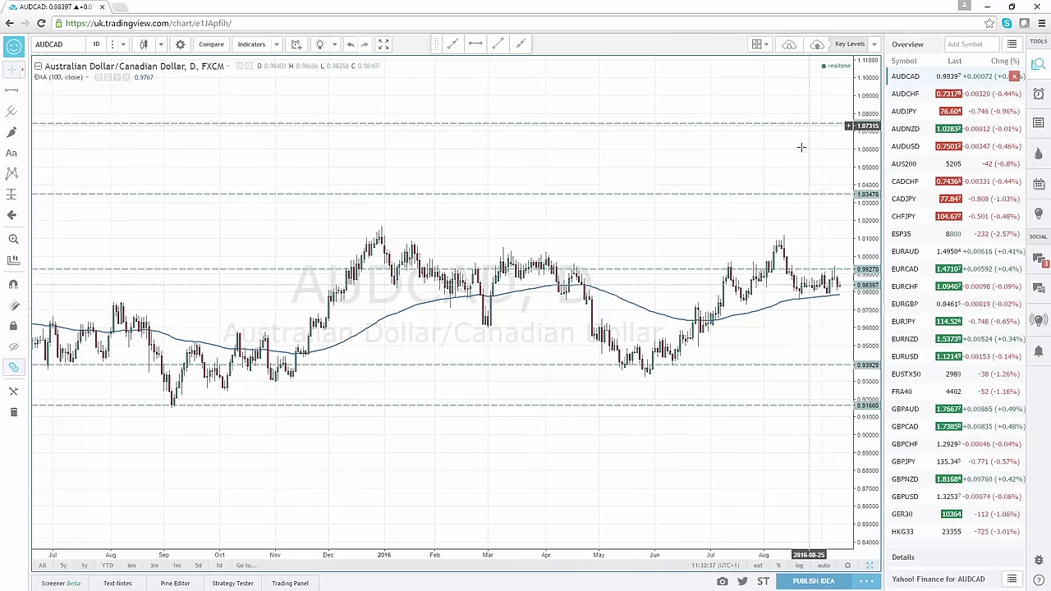
pyautogui.click(475, 45)
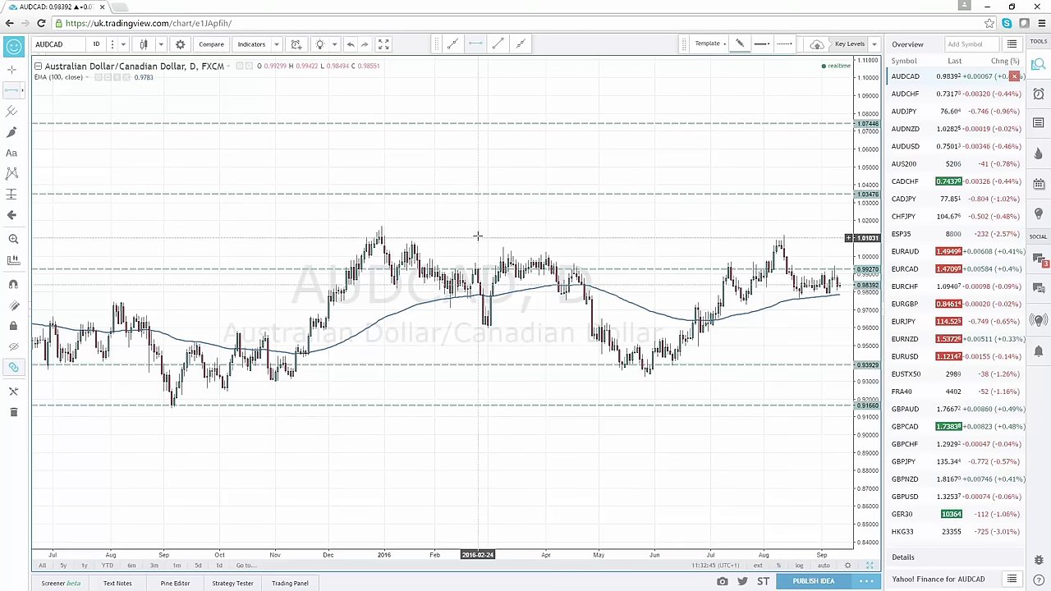
pyautogui.click(480, 235)
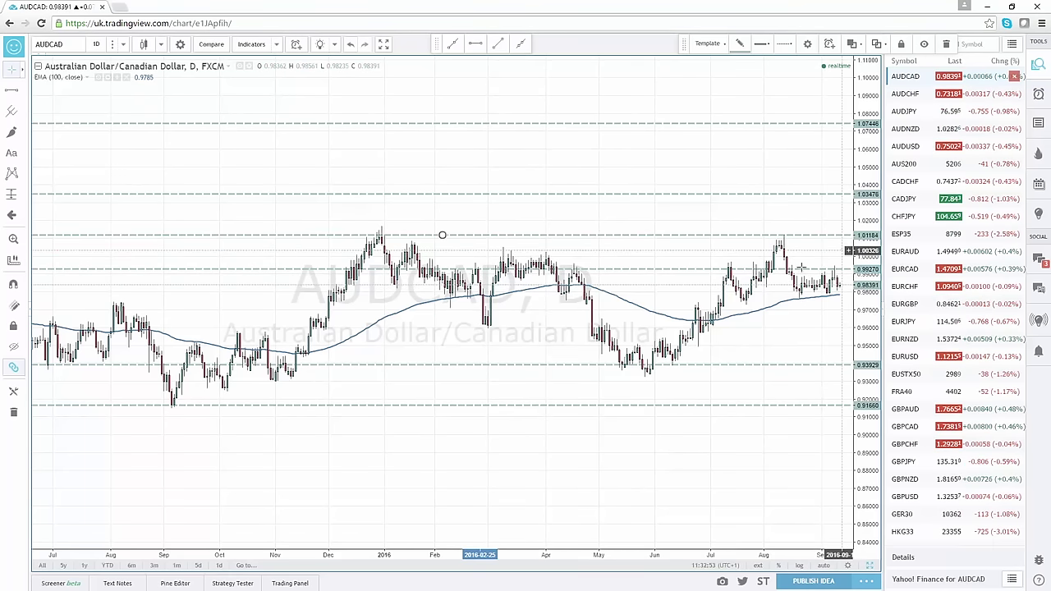
pyautogui.click(476, 43)
pyautogui.click(444, 326)
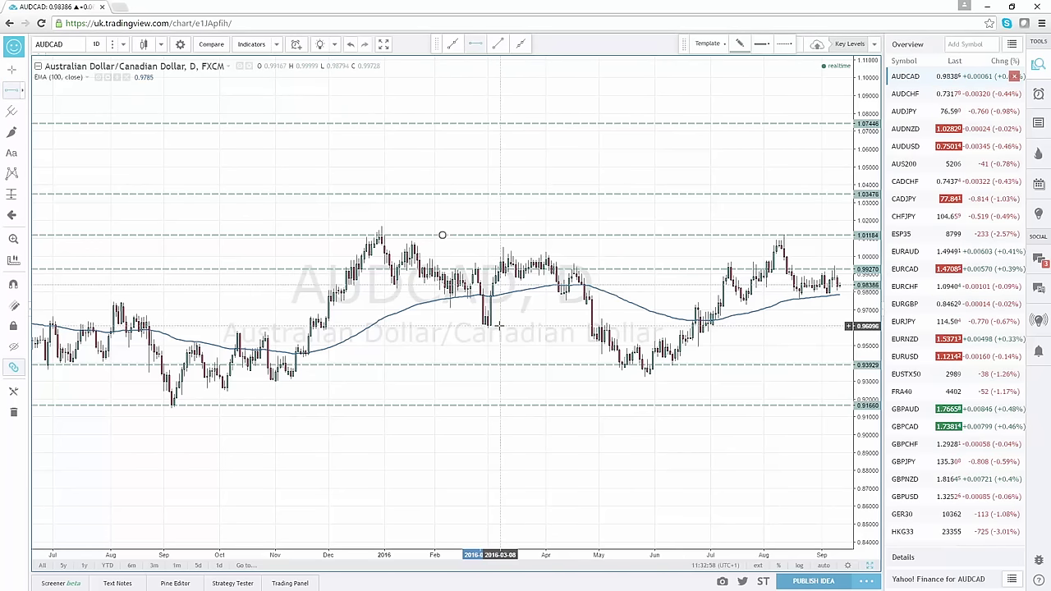
# Add a horizontal line on the daily chart at about 1.0229, along the mid-2014 highs.
pyautogui.moveTo(462, 336); pyautogui.dragTo(542, 408)
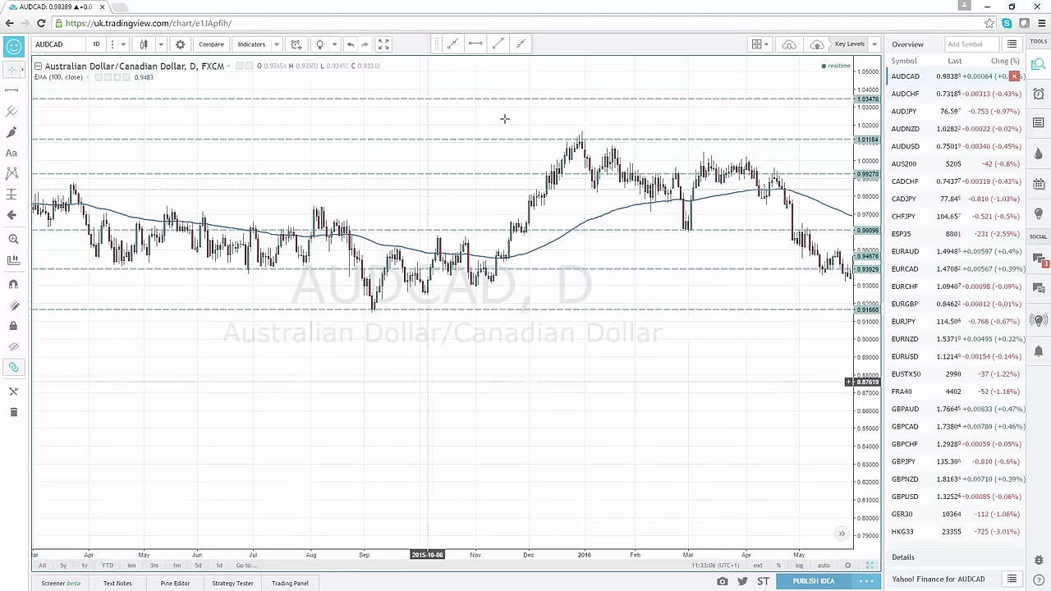
pyautogui.moveTo(442, 87); pyautogui.dragTo(682, 94)
pyautogui.moveTo(439, 114); pyautogui.dragTo(715, 124)
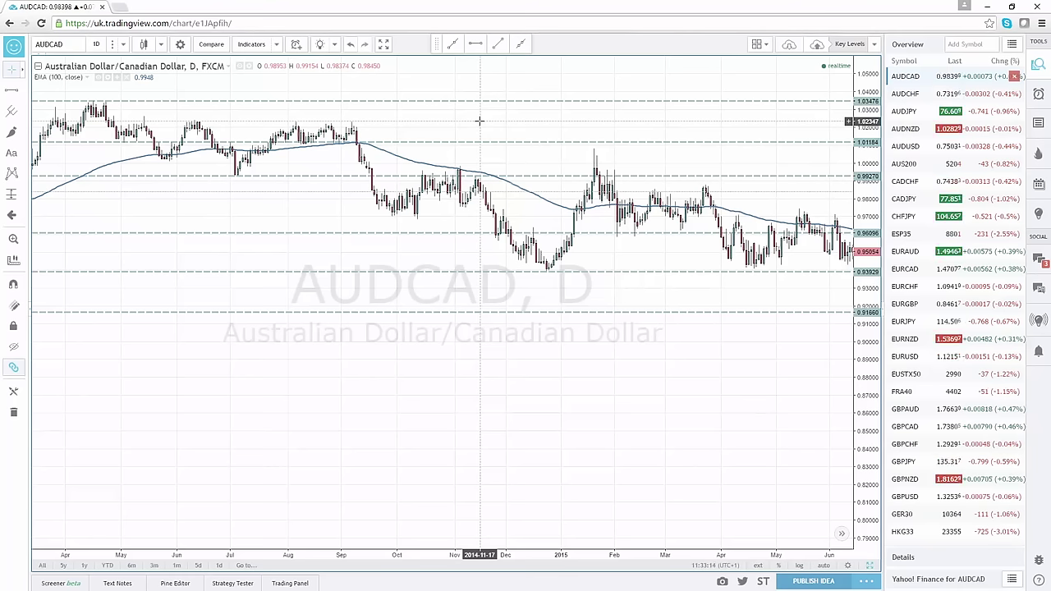
pyautogui.click(476, 46)
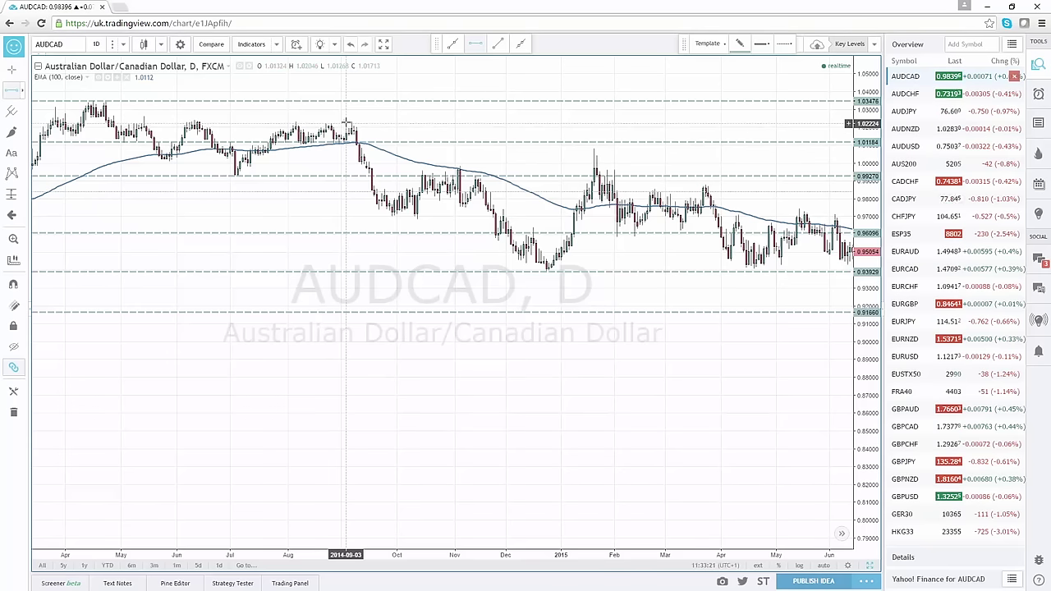
pyautogui.click(346, 122)
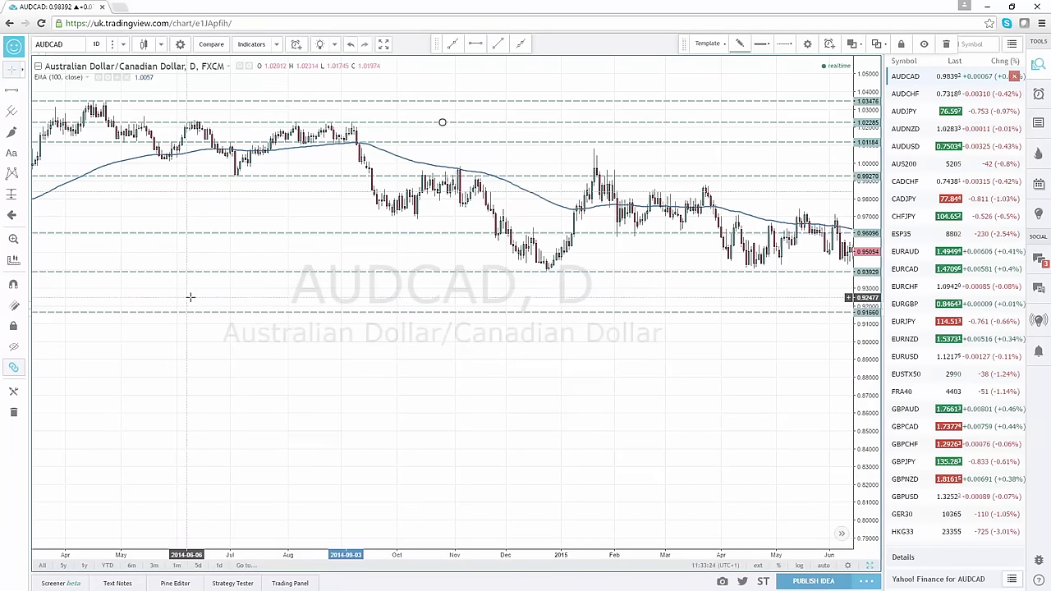
# Review the drawn levels against older and latest daily price action, and return to the four-chart layout.
pyautogui.click(695, 286)
pyautogui.hscroll(-3, 575, 282)
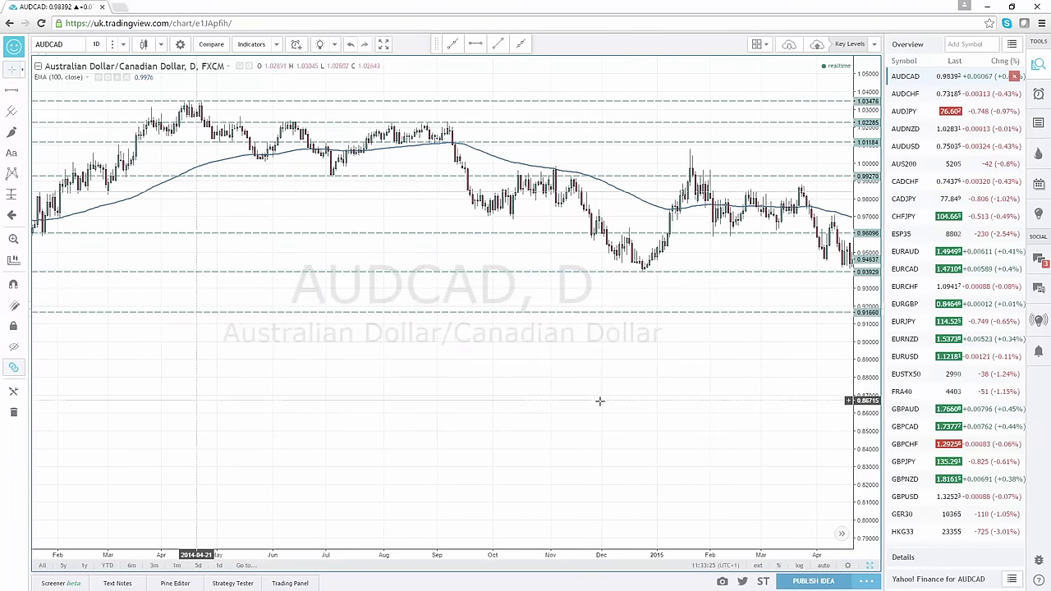
pyautogui.hscroll(-10, 817, 412)
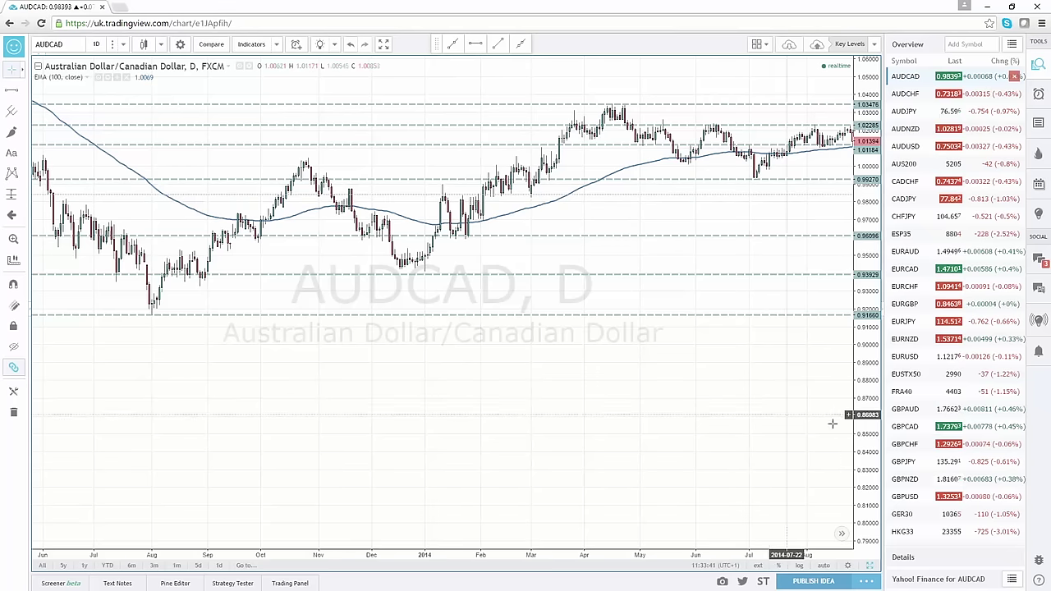
pyautogui.moveTo(866, 289); pyautogui.dragTo(823, 363)
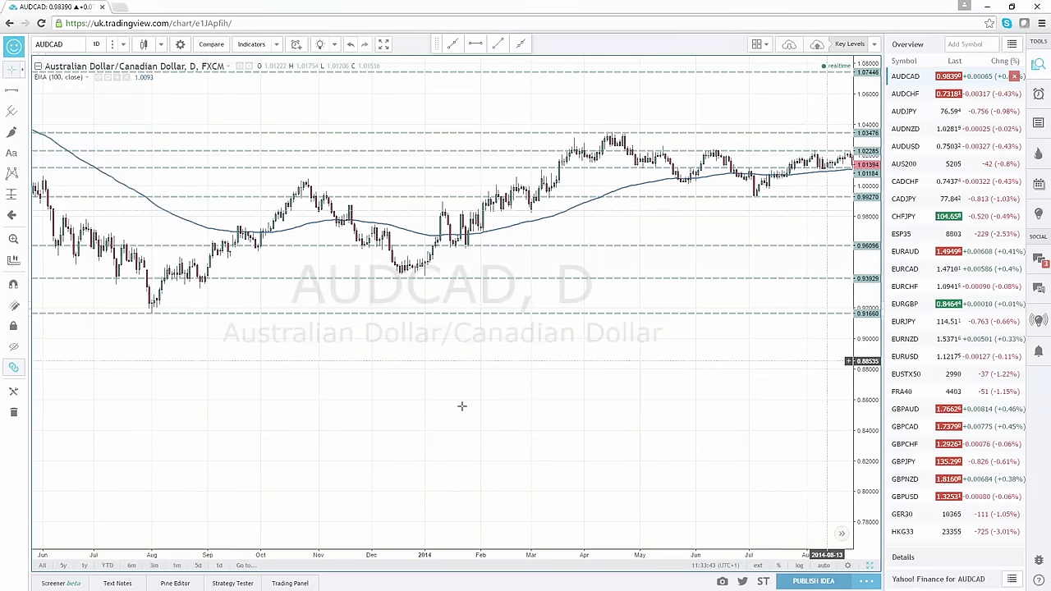
pyautogui.click(844, 537)
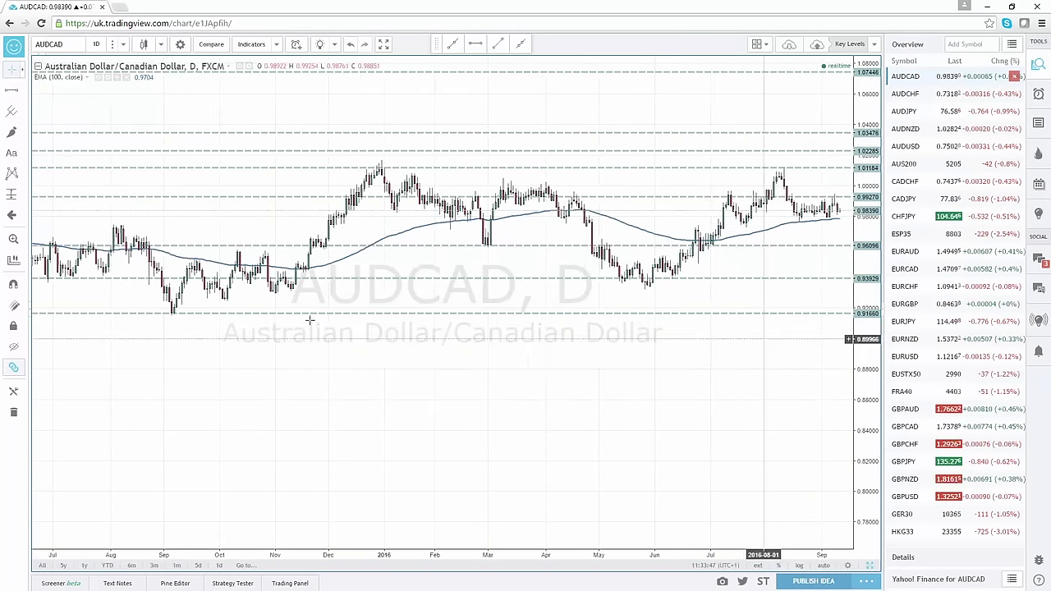
pyautogui.moveTo(676, 415); pyautogui.dragTo(298, 431)
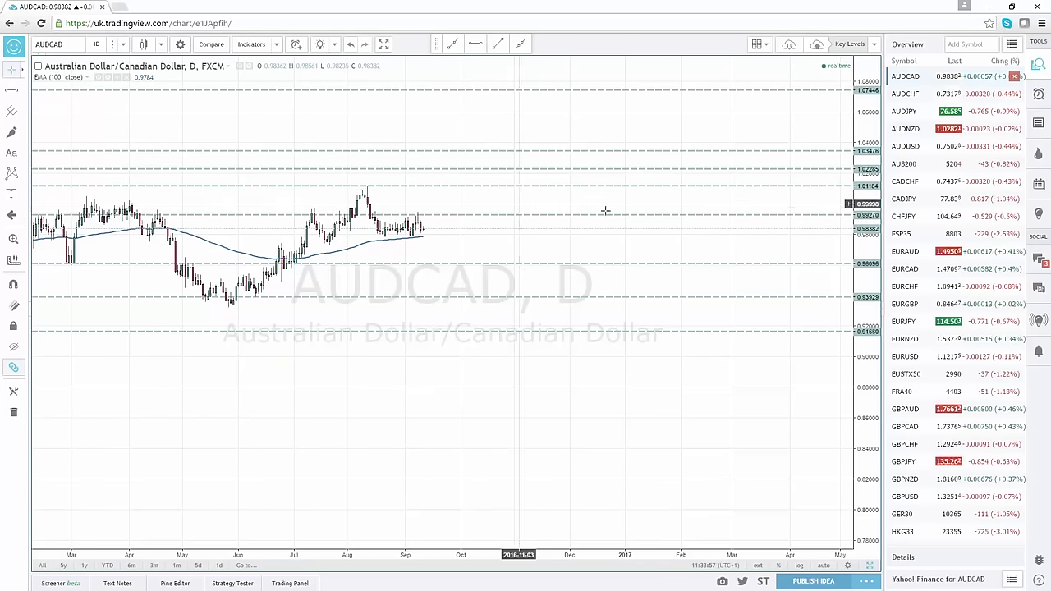
pyautogui.click(868, 568)
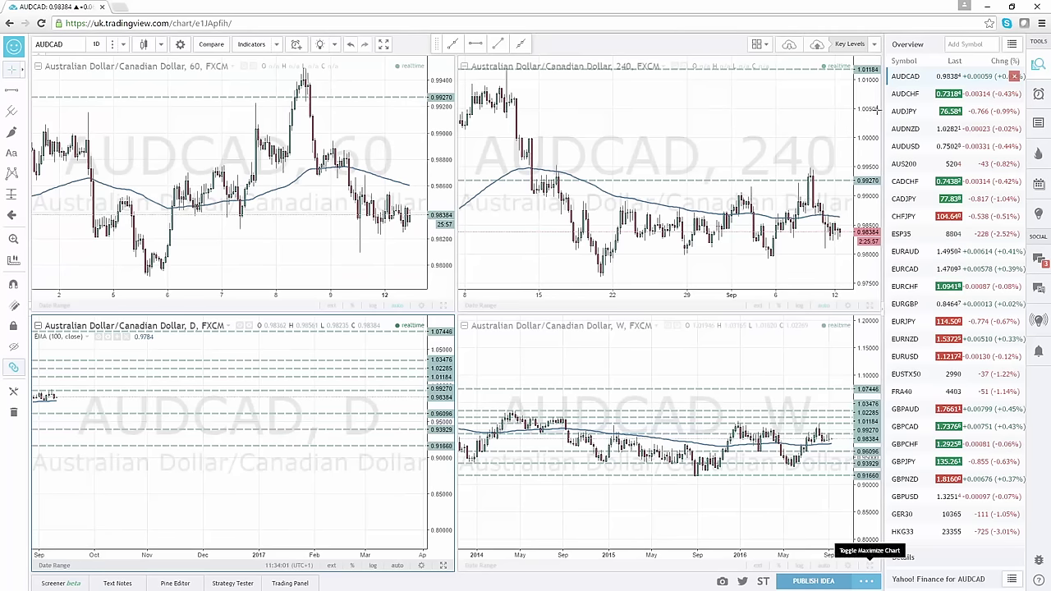
# Switch to AUDCHF and, on its maximized weekly chart, draw a horizontal line at about 0.8741, along the September 2014 high.
pyautogui.click(904, 96)
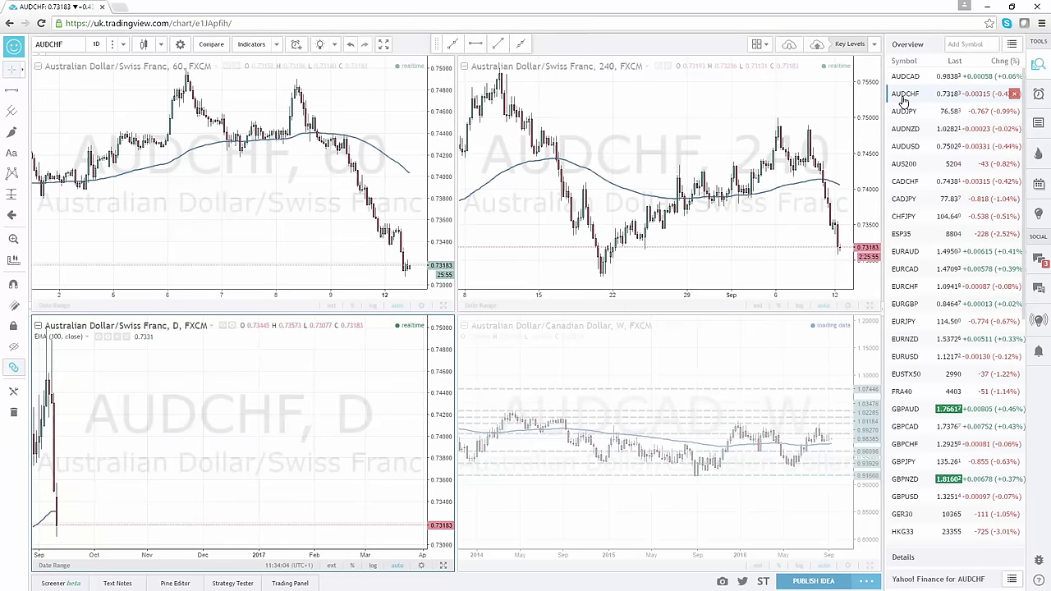
pyautogui.click(869, 568)
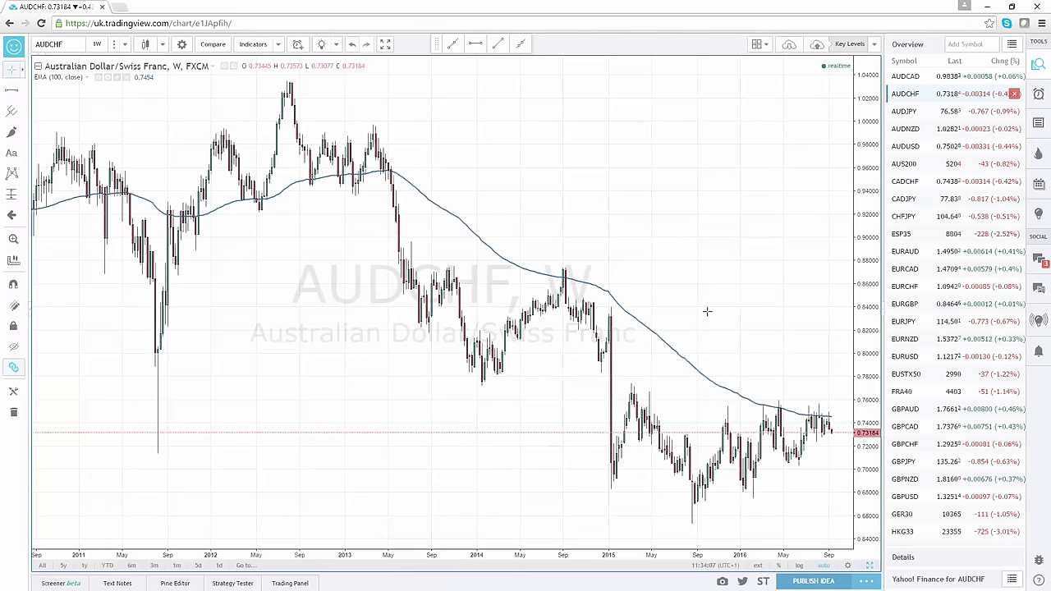
pyautogui.click(477, 47)
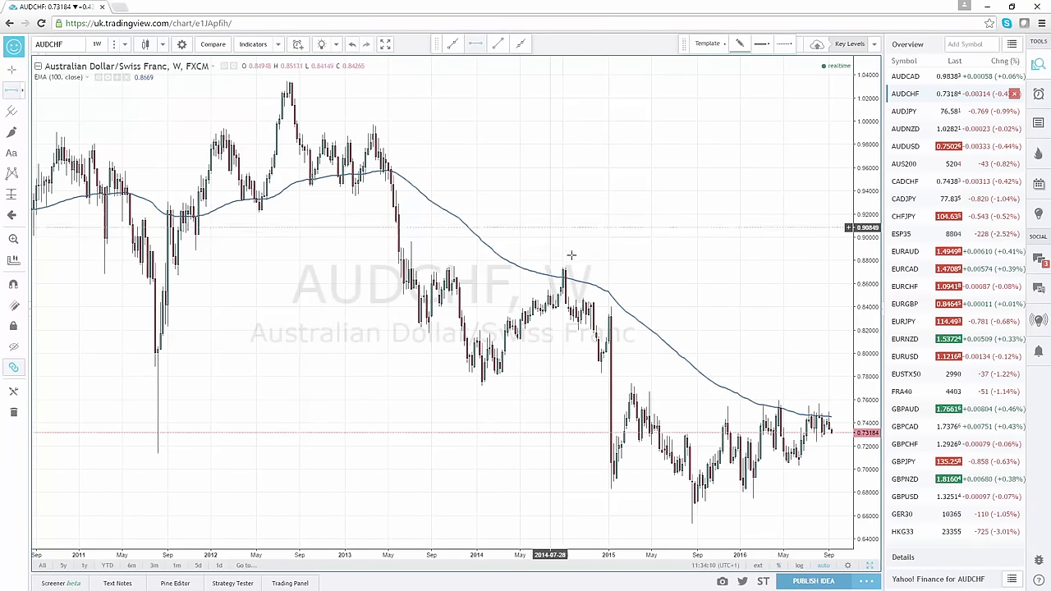
pyautogui.click(566, 268)
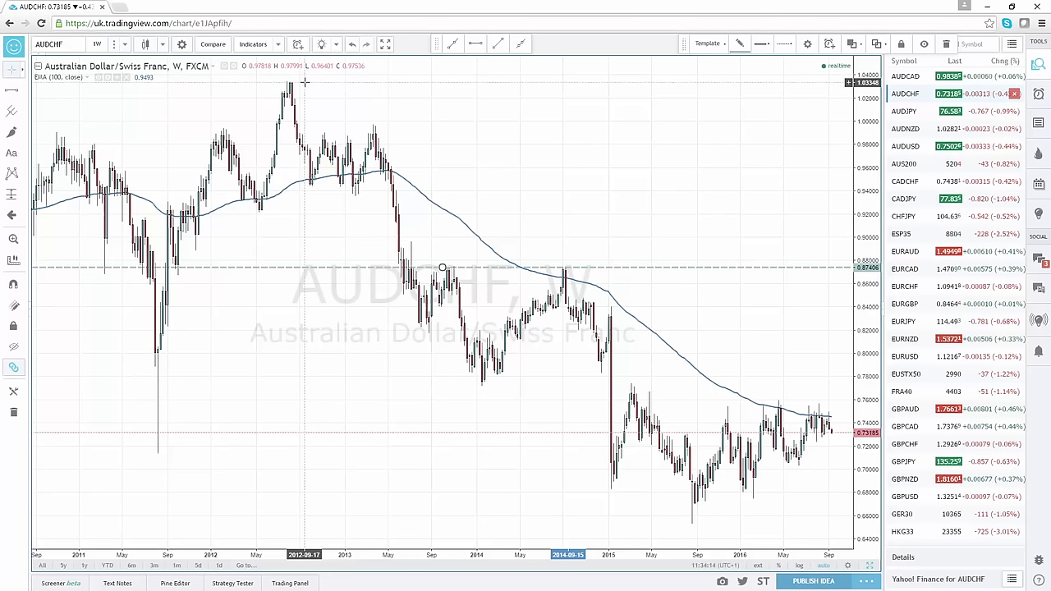
# Draw horizontal lines on the weekly AUDCHF chart at about 1.0344, on the 2012 peak, and at about 0.9953, near the 2013 high.
pyautogui.click(355, 79)
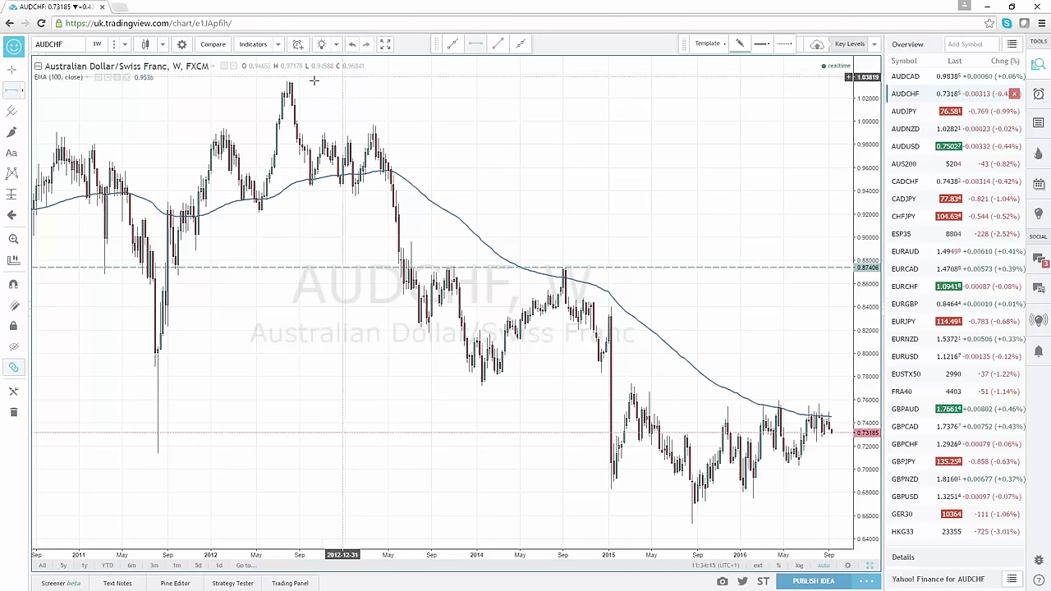
pyautogui.hotkey('alt', 'h')
pyautogui.click(475, 45)
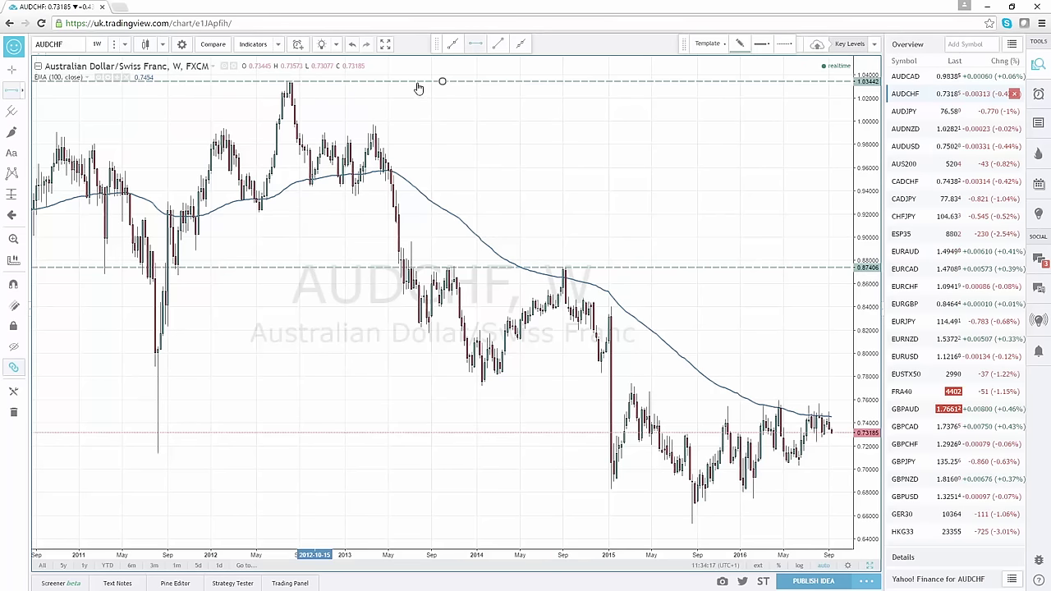
pyautogui.click(239, 127)
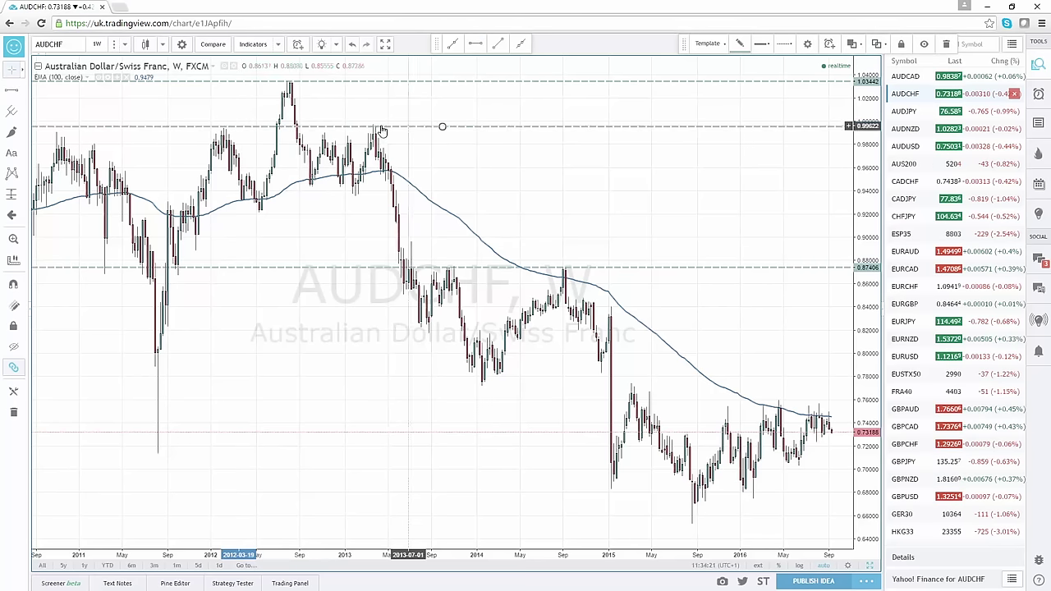
# Add horizontal lines on the weekly AUDCHF chart at about 0.9208, under the mid-2012 low, and at about 0.7746, on the early-2014 low.
pyautogui.click(474, 52)
pyautogui.click(279, 213)
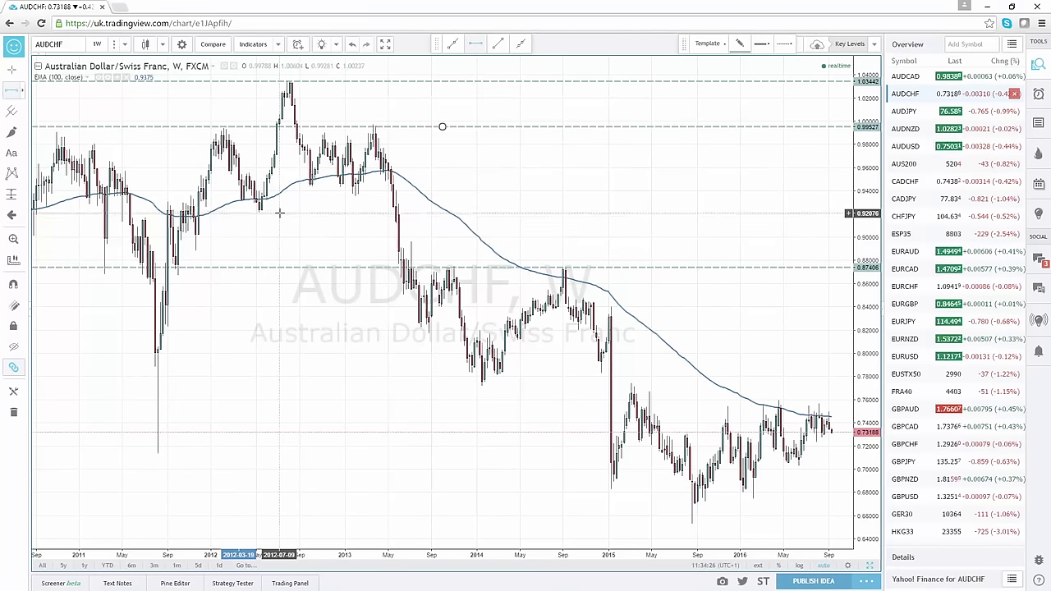
pyautogui.click(476, 45)
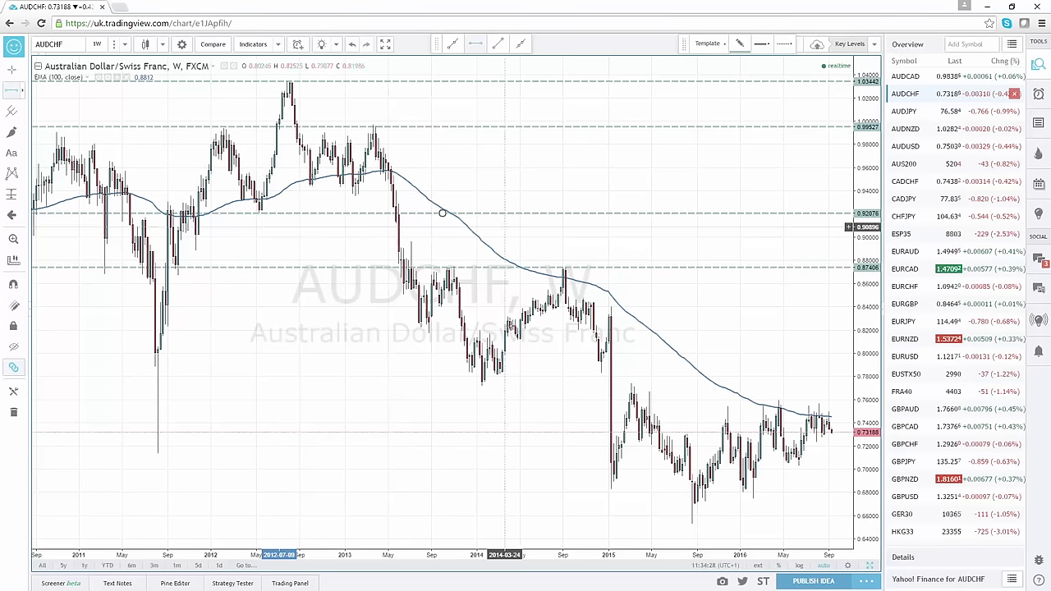
pyautogui.click(494, 383)
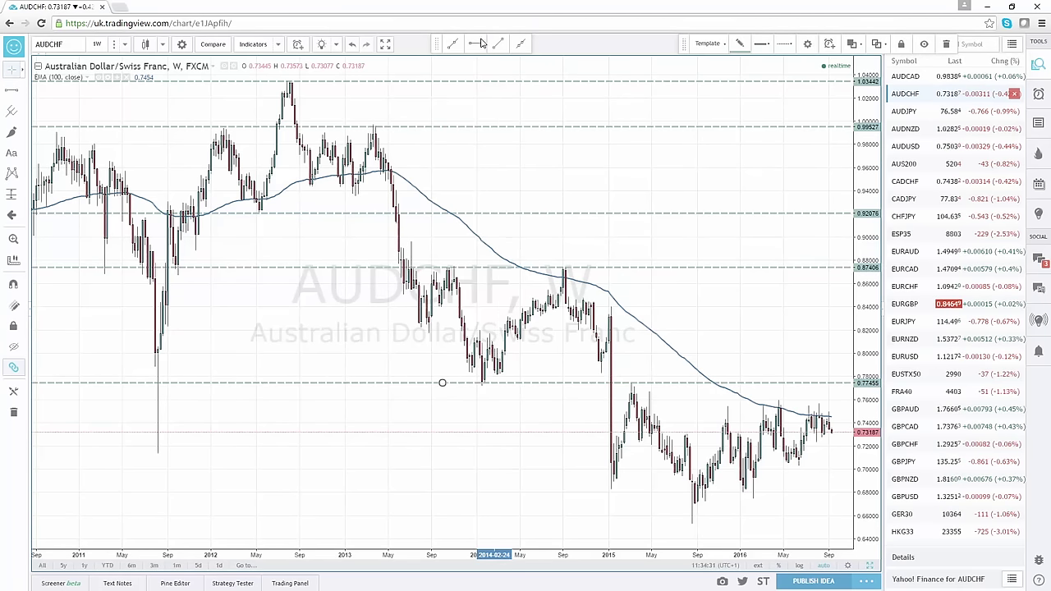
# Mark the lower weekly AUDCHF levels with horizontal lines at about 0.7156, 0.6821 and 0.6524, aligned with the 2011 and 2015 lows.
pyautogui.click(227, 453)
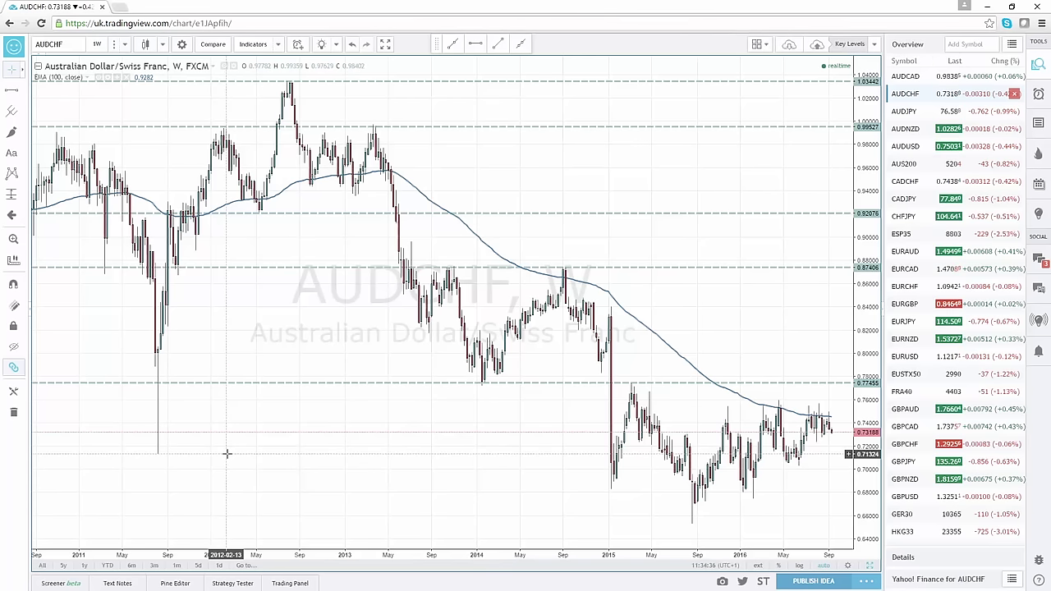
pyautogui.click(474, 43)
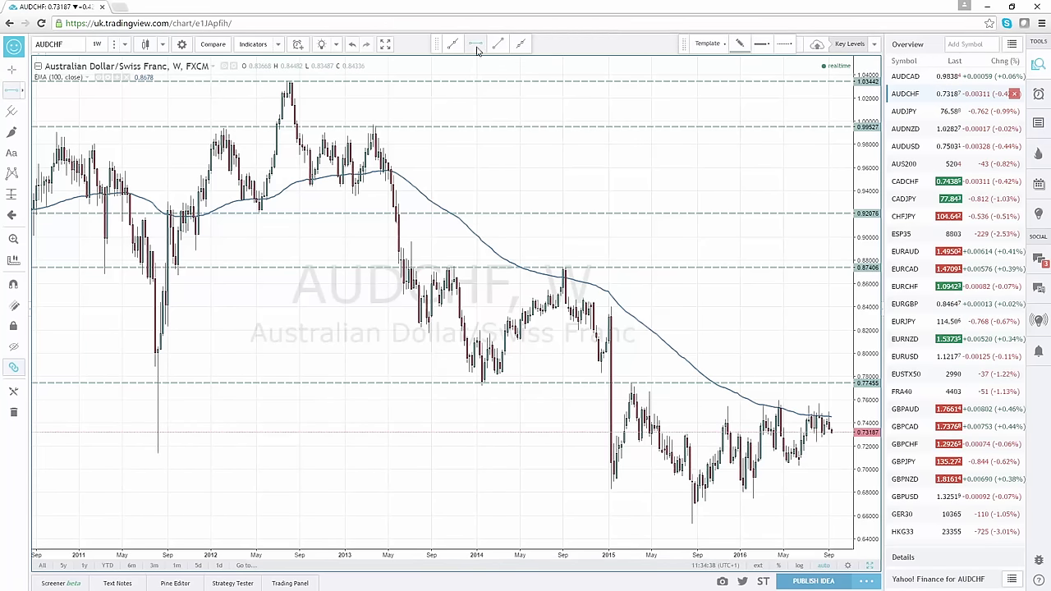
pyautogui.click(447, 451)
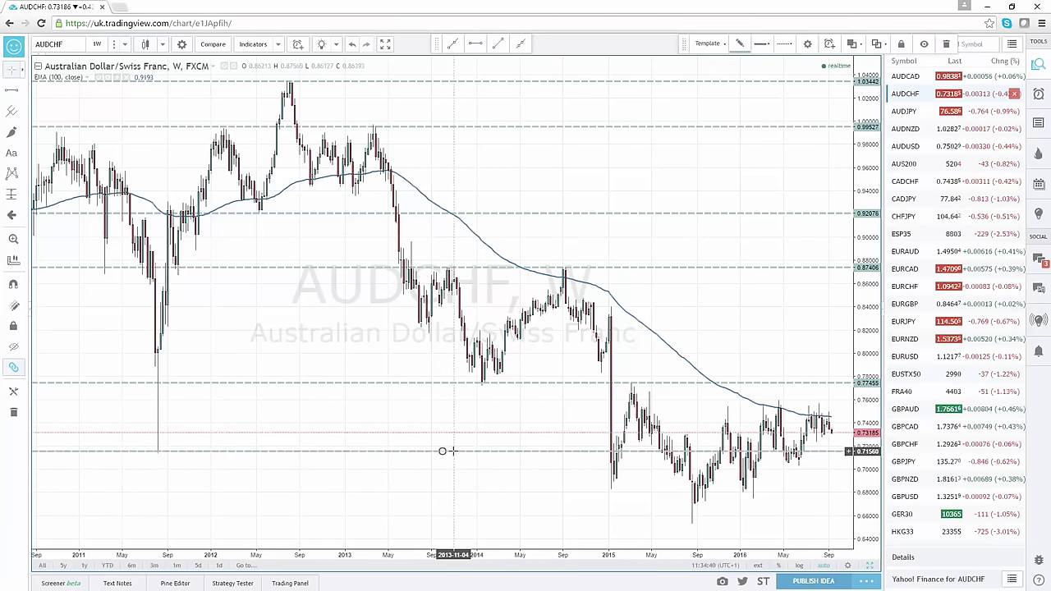
pyautogui.click(477, 46)
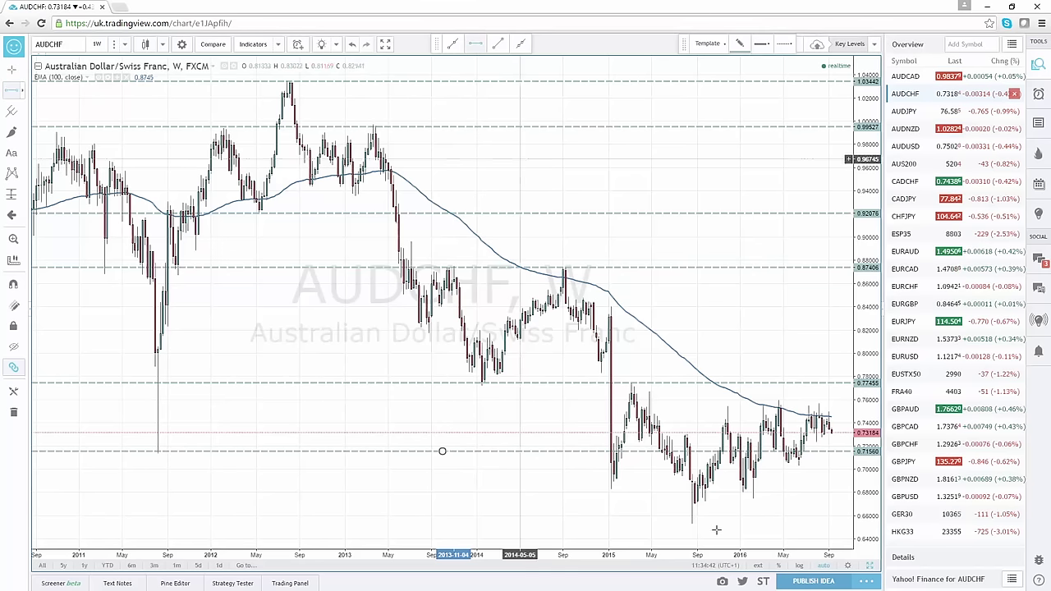
pyautogui.click(690, 490)
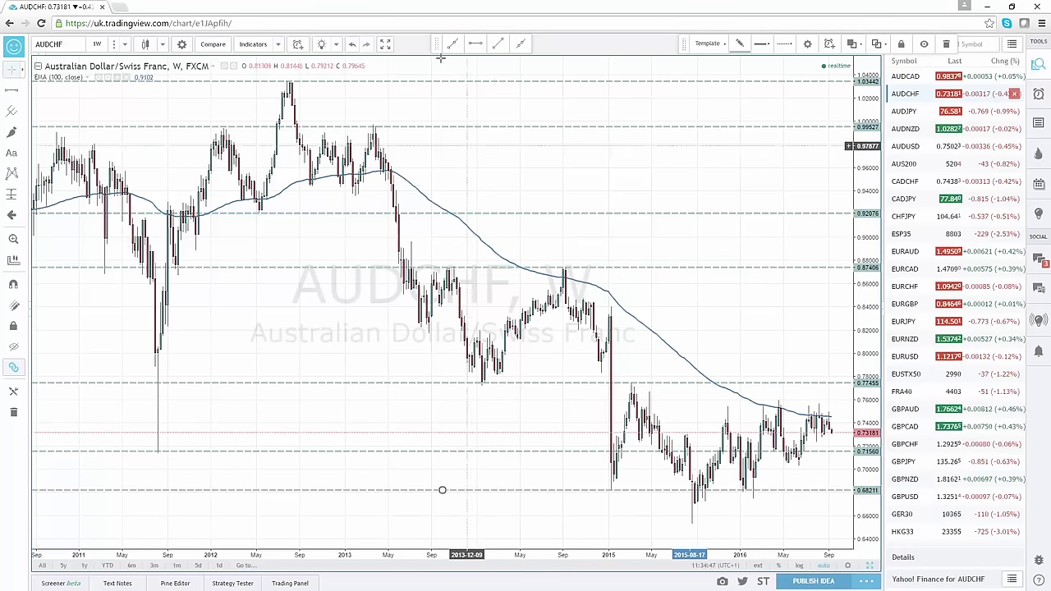
pyautogui.click(712, 524)
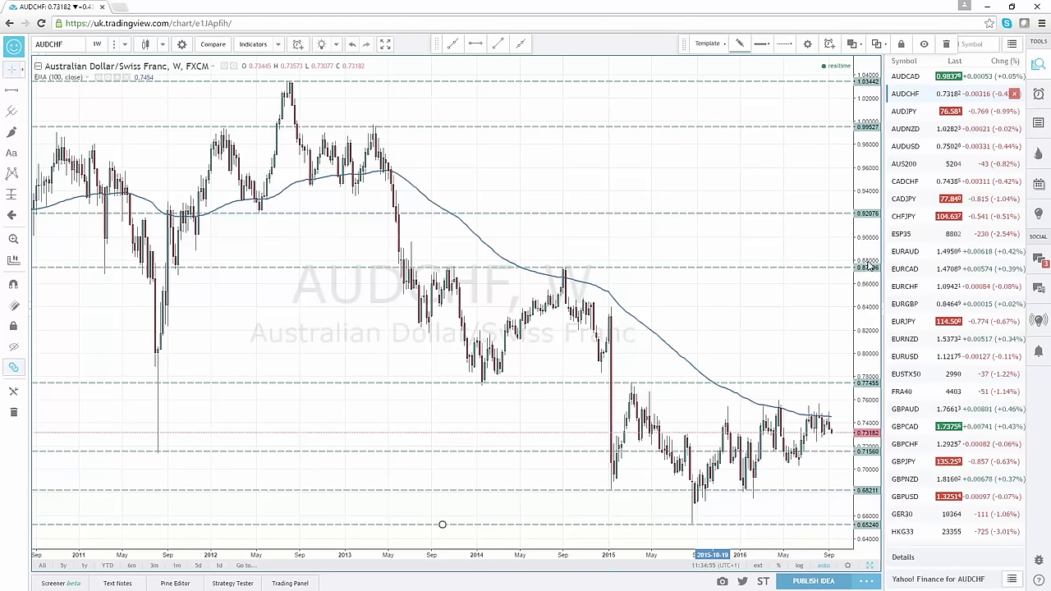
# Switch from the maximized weekly chart to the maximized daily AUDCHF chart, compressing the price scales to fit the drawn levels.
pyautogui.moveTo(869, 325); pyautogui.dragTo(851, 211)
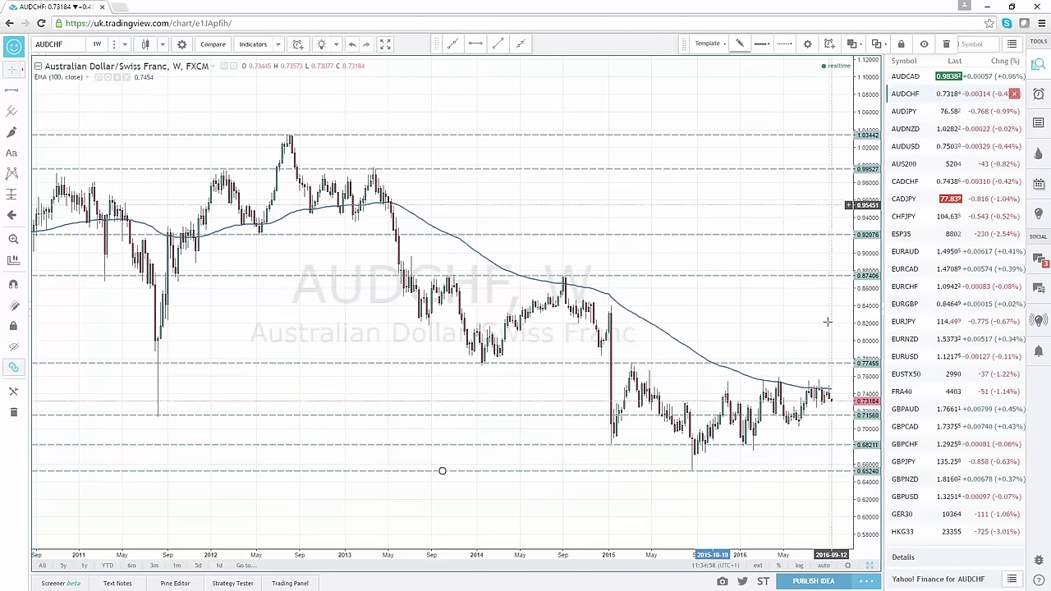
pyautogui.click(873, 572)
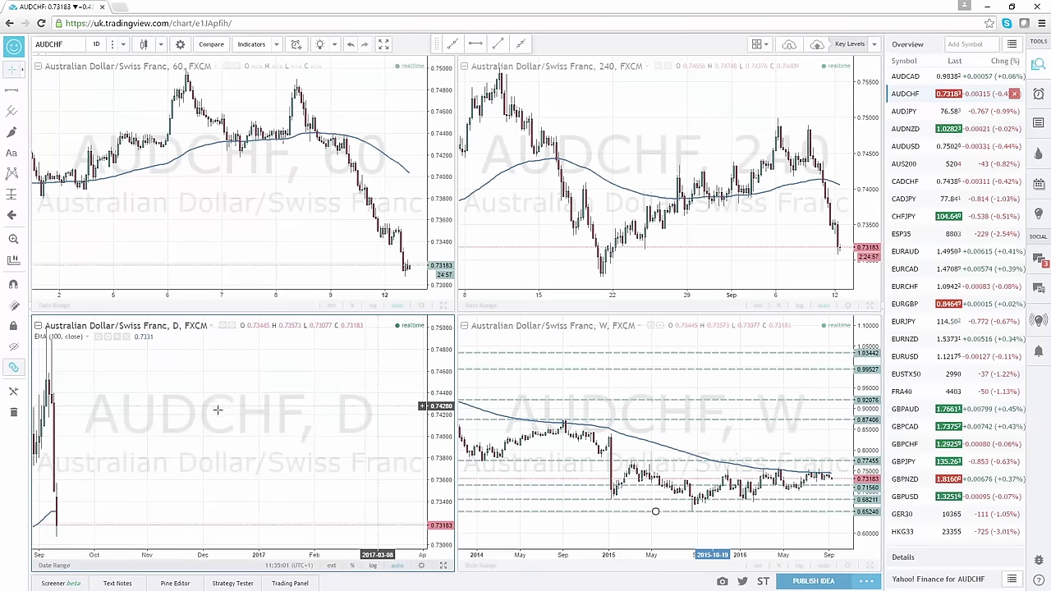
pyautogui.click(441, 564)
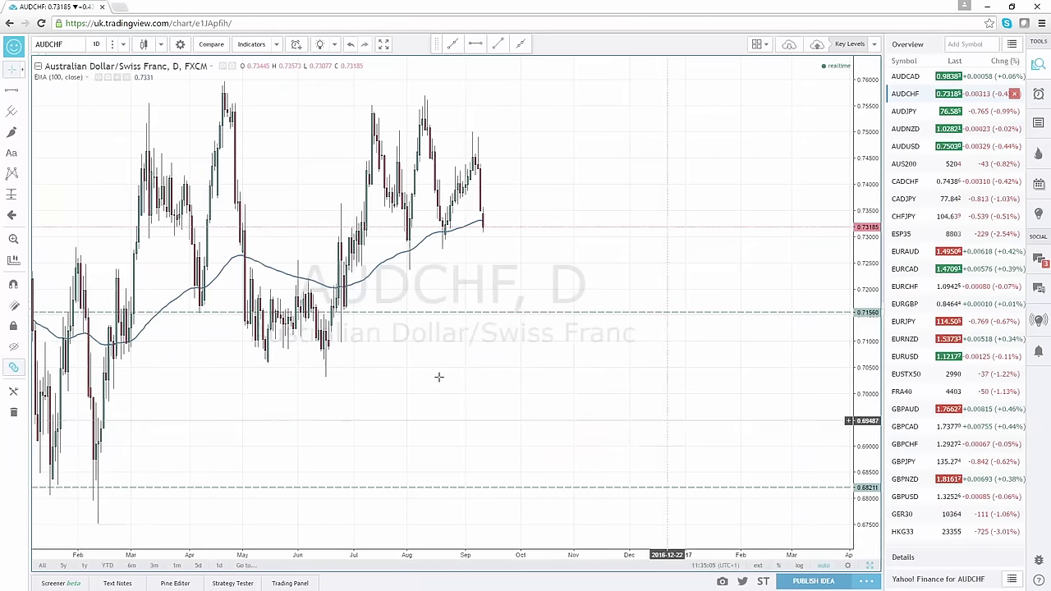
pyautogui.moveTo(751, 375); pyautogui.dragTo(818, 225)
pyautogui.moveTo(854, 271); pyautogui.dragTo(837, 369)
pyautogui.moveTo(480, 345); pyautogui.dragTo(699, 370)
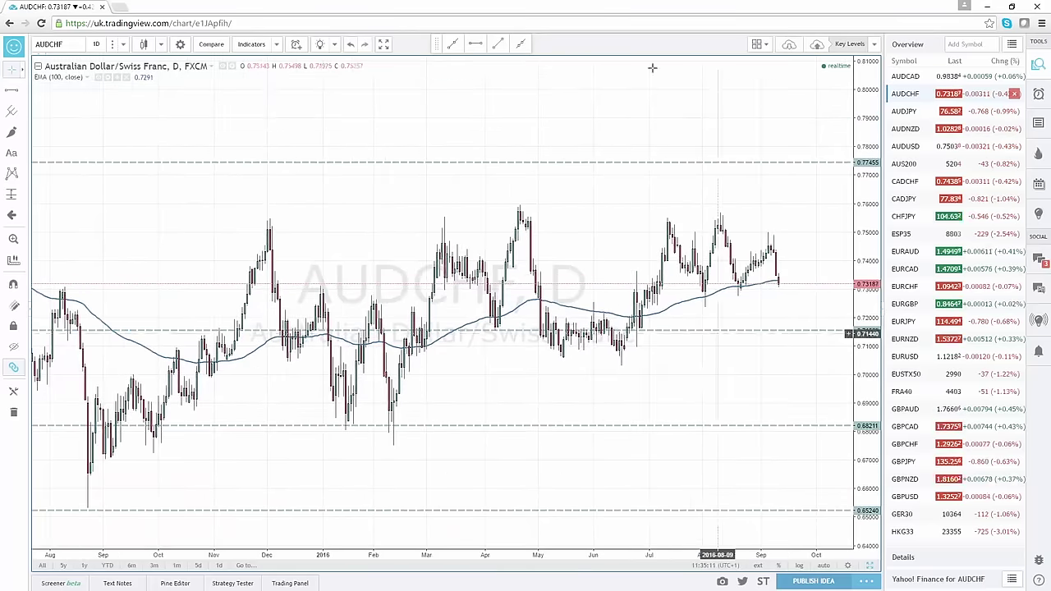
# Draw horizontal lines on the daily AUDCHF chart at about 0.7555, across the 2016 highs, and at about 0.7031, under the June 2016 low.
pyautogui.click(474, 44)
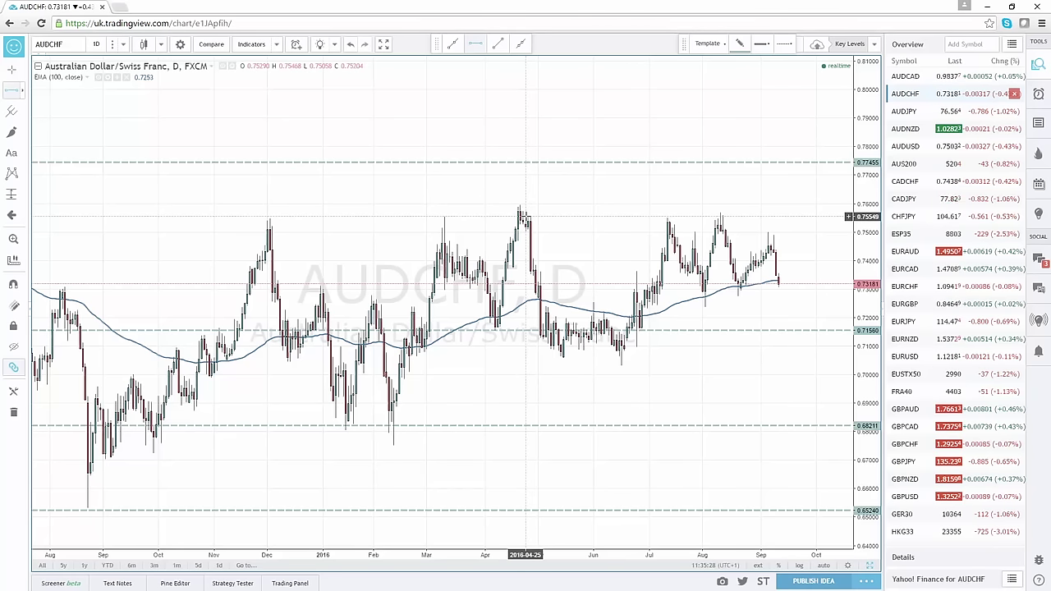
pyautogui.click(530, 216)
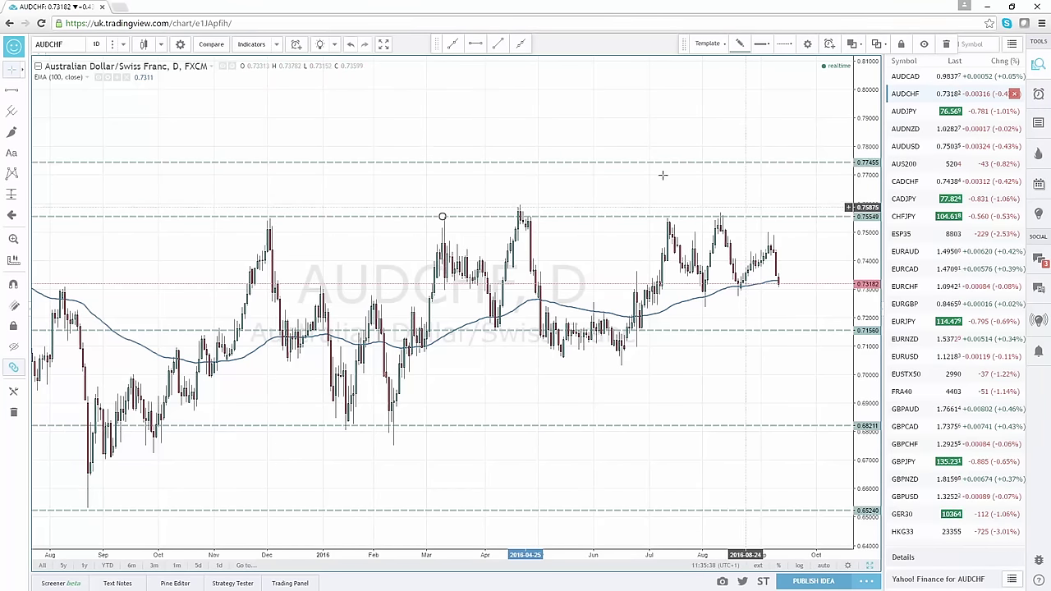
pyautogui.click(475, 43)
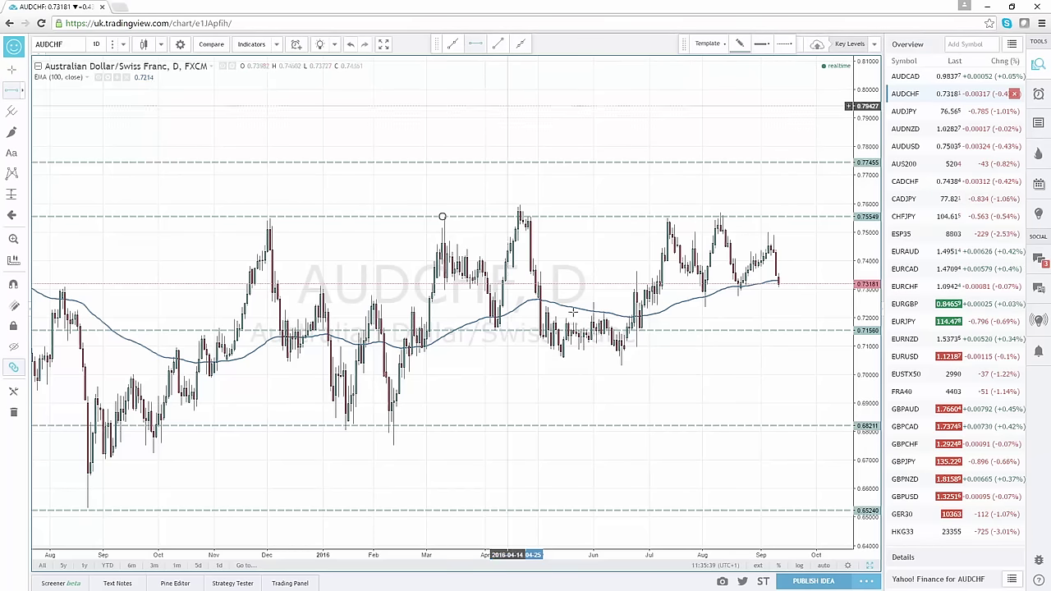
pyautogui.click(643, 365)
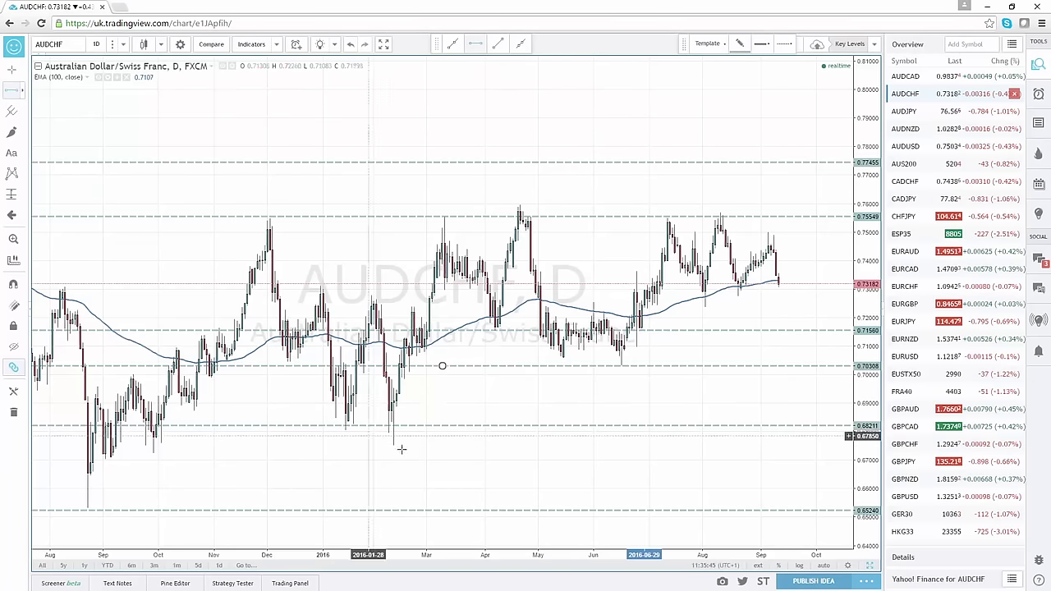
# Review the daily AUDCHF levels against price action from 2015 to the latest candles, with the price scale compressed.
pyautogui.moveTo(245, 470); pyautogui.dragTo(701, 452)
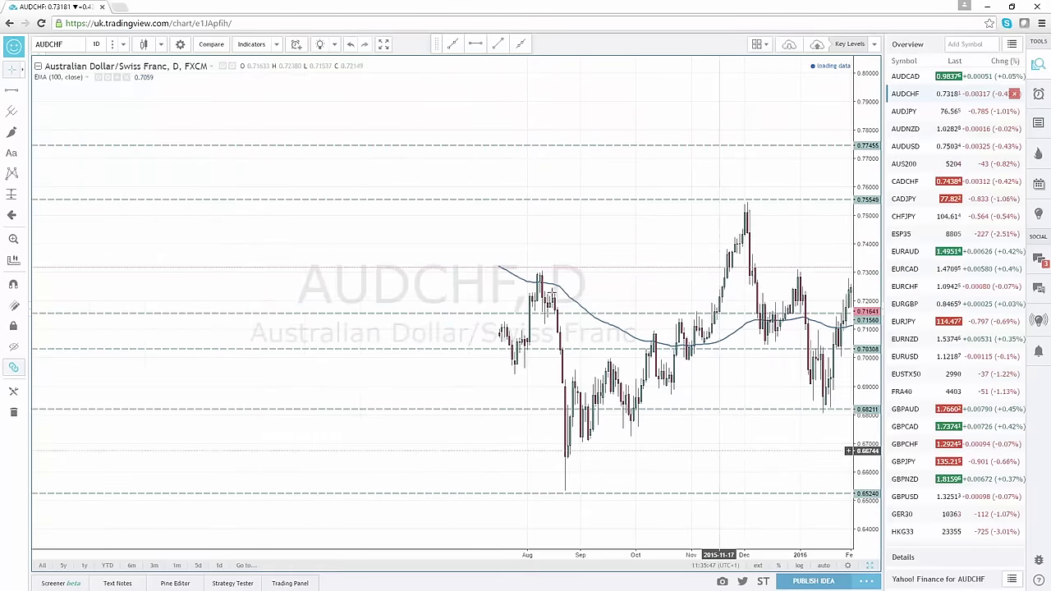
pyautogui.hscroll(5, 525, 241)
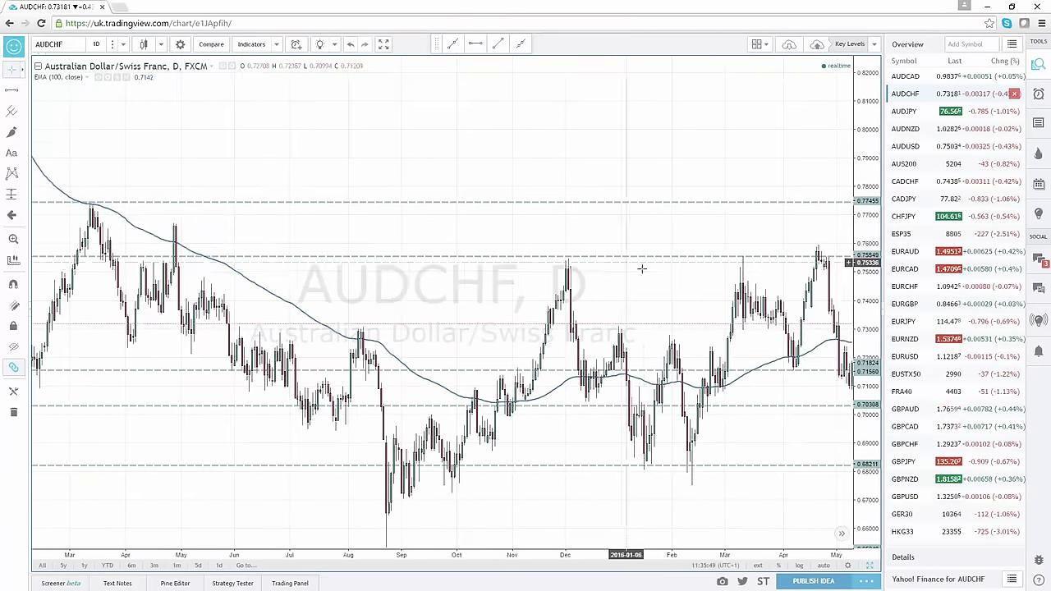
pyautogui.hscroll(6, 510, 280)
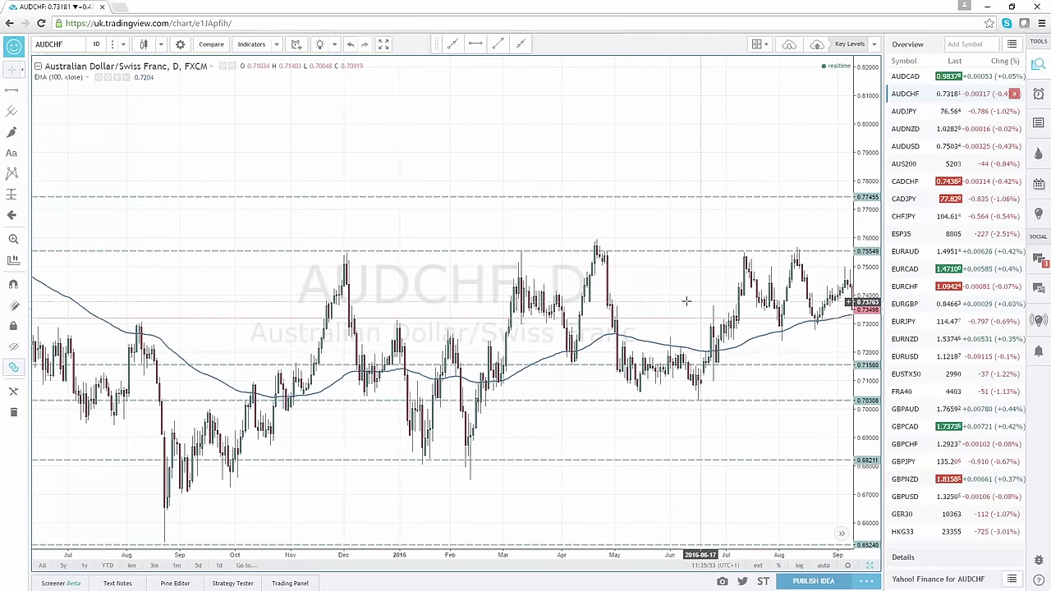
pyautogui.hscroll(4, 349, 304)
pyautogui.hscroll(2, 350, 305)
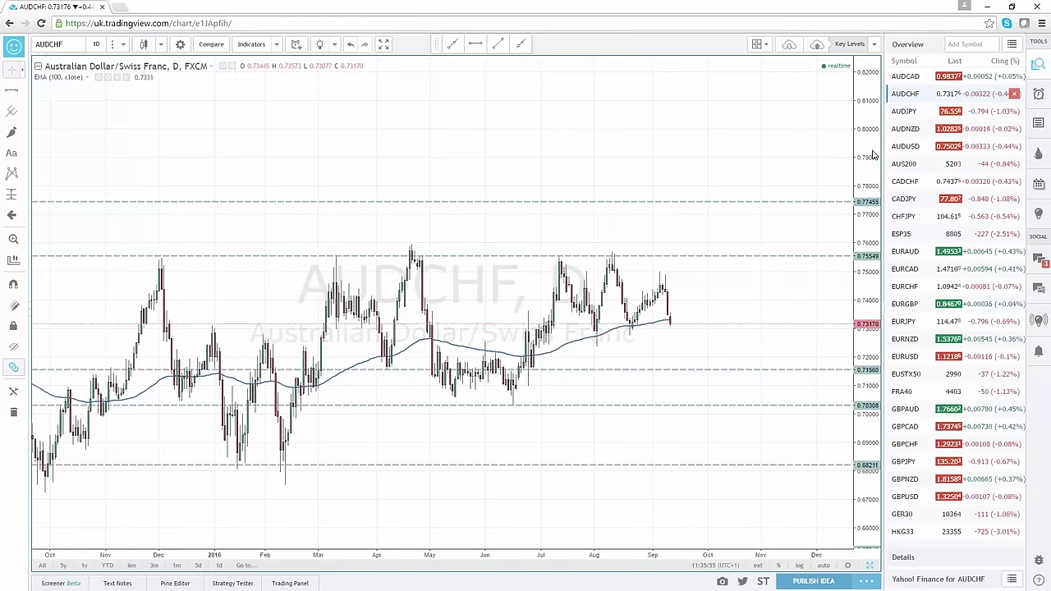
pyautogui.moveTo(859, 273); pyautogui.dragTo(859, 300)
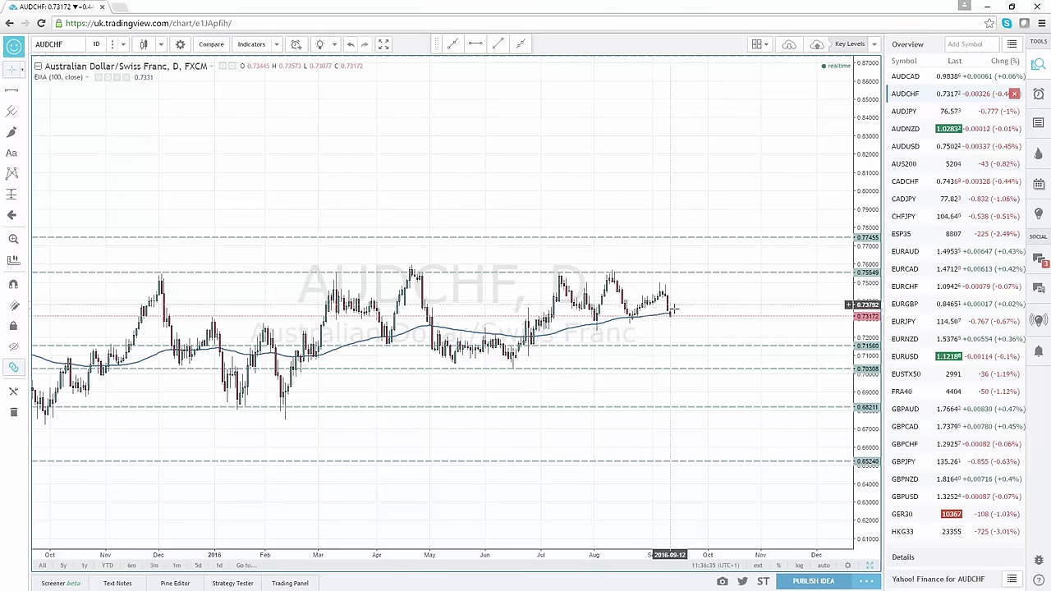
# Check the maximized hourly AUDCHF chart for nearby levels using a compressed price scale, and go back to the maximized daily chart.
pyautogui.click(871, 568)
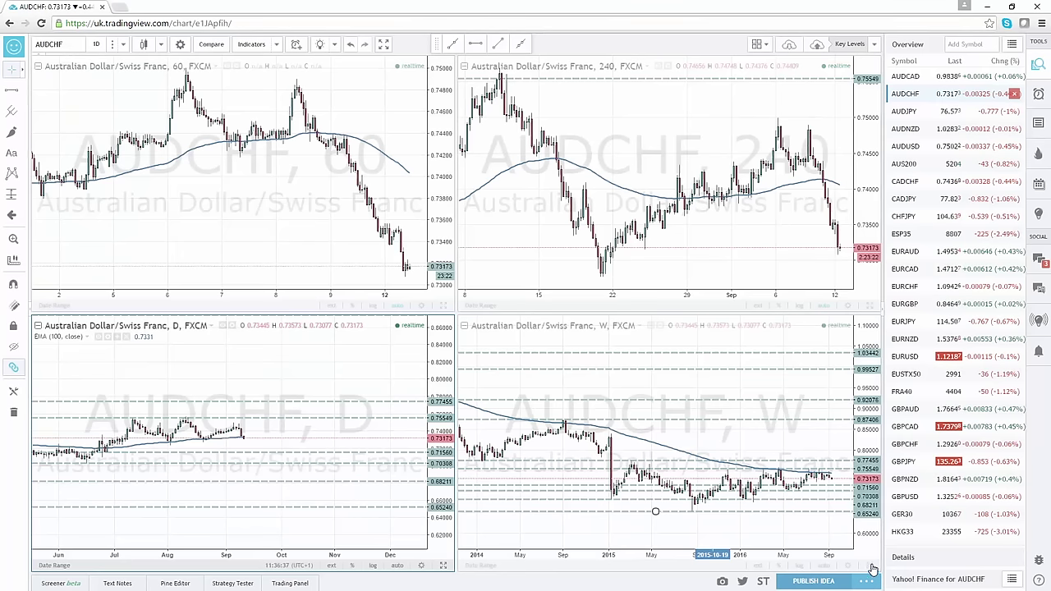
pyautogui.click(443, 305)
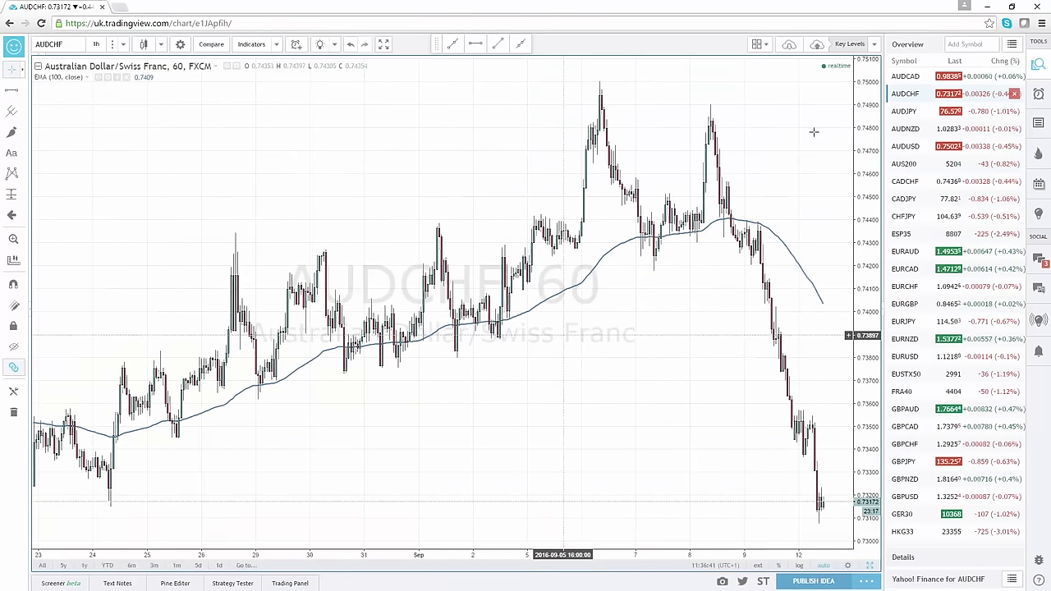
pyautogui.moveTo(848, 261); pyautogui.dragTo(849, 370)
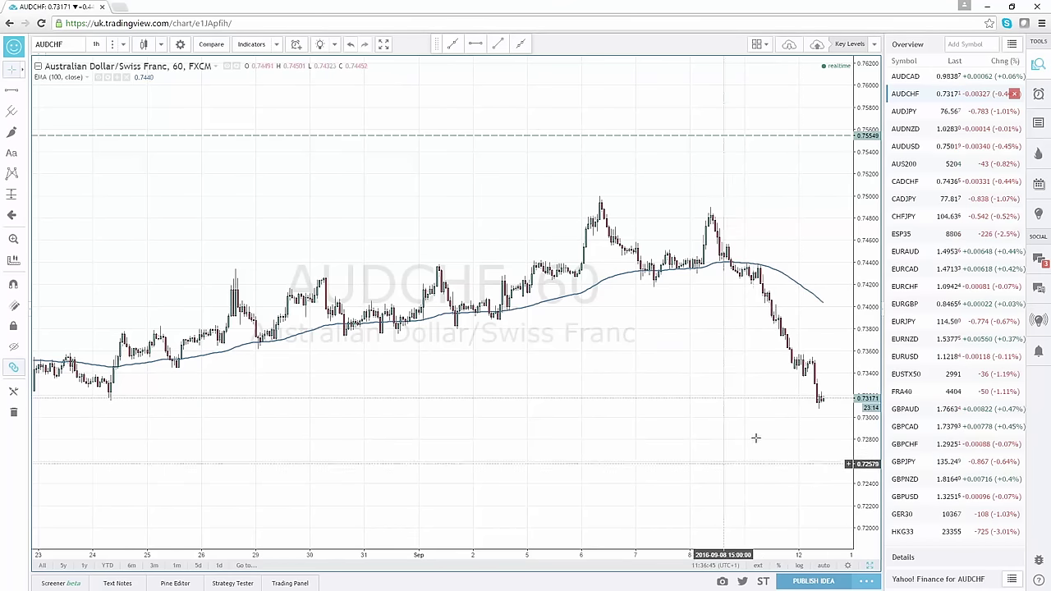
pyautogui.click(867, 568)
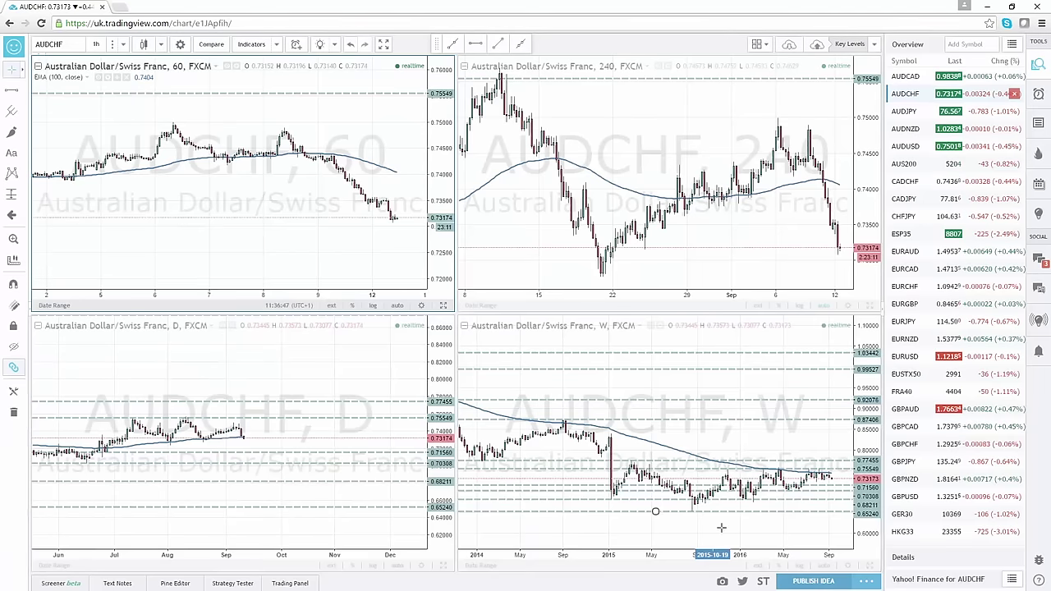
pyautogui.click(443, 565)
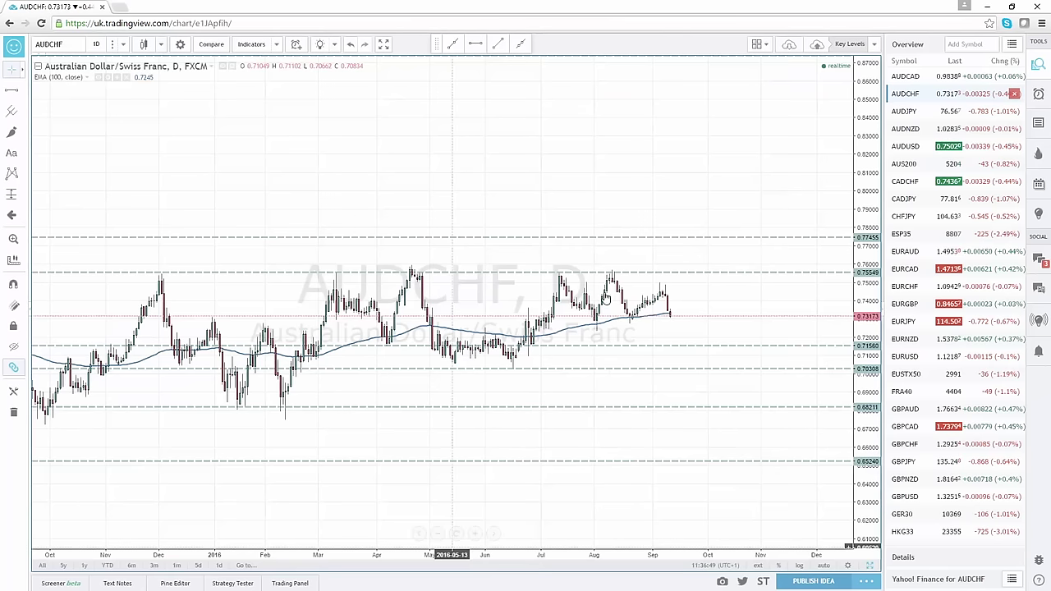